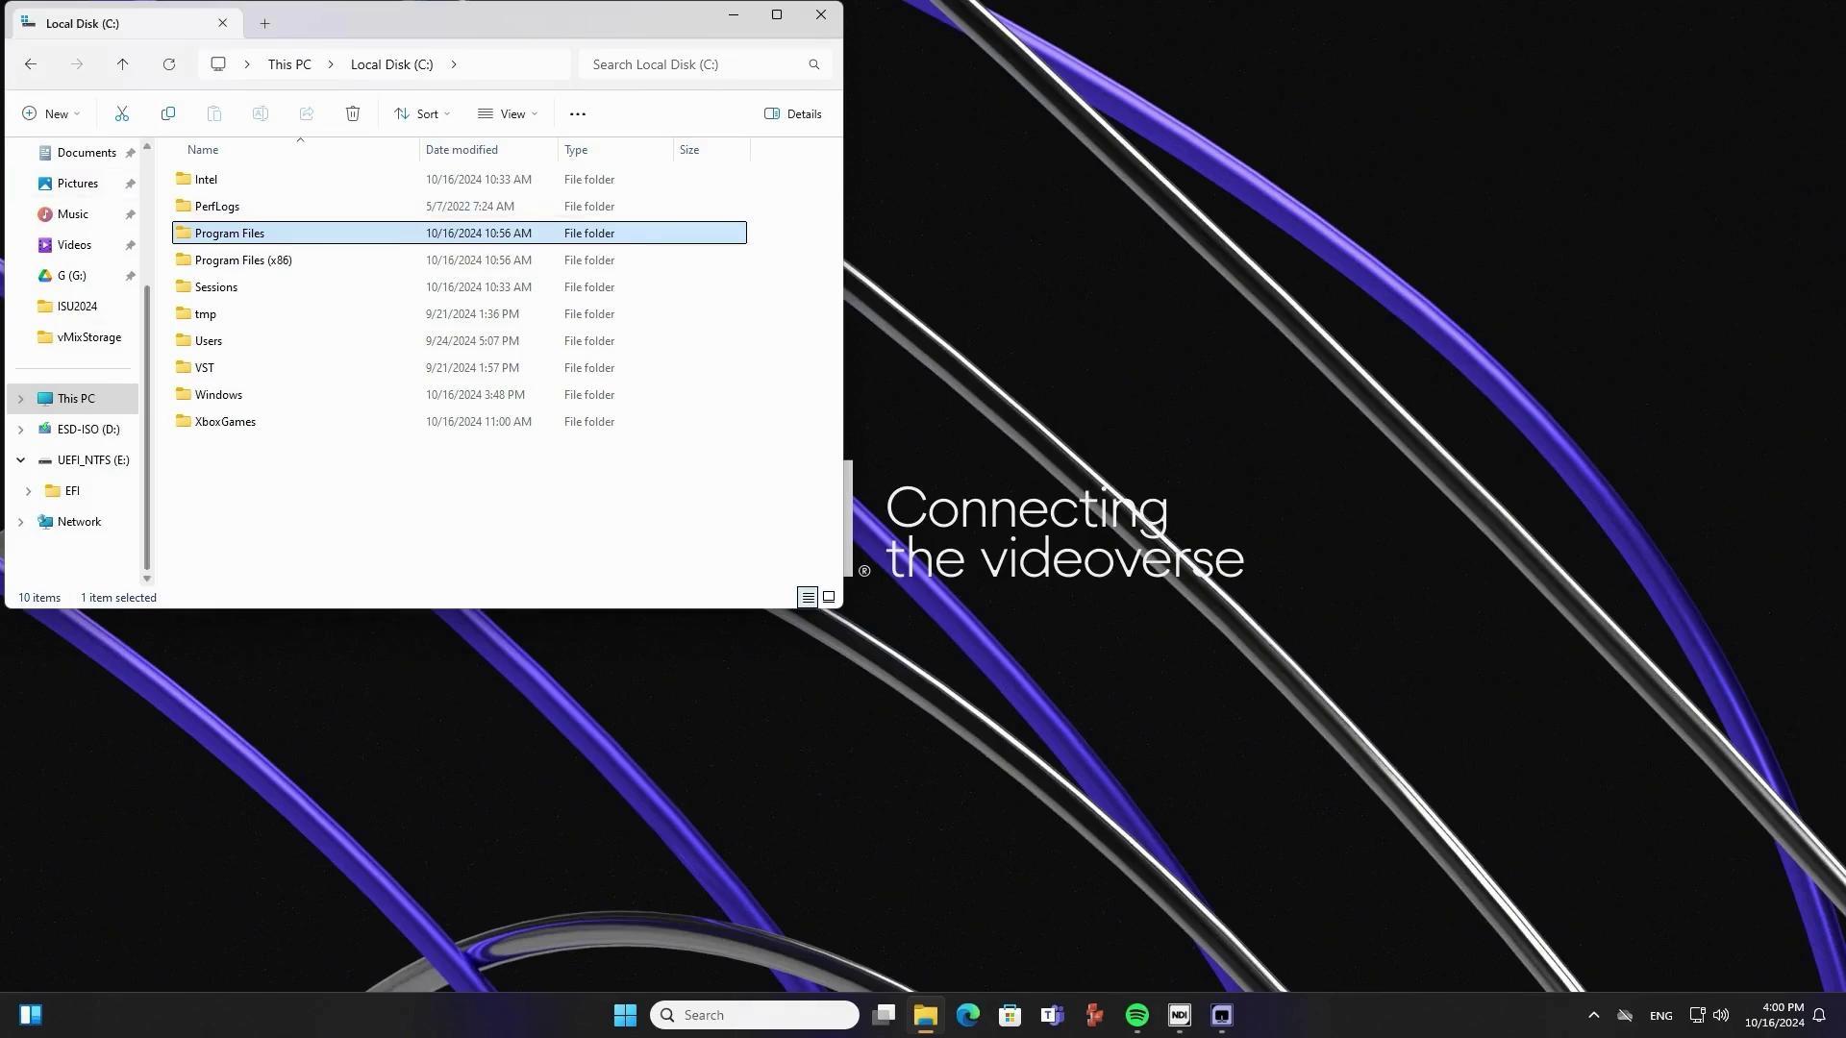
- Browse to Program Files\NDI\NDI 6 Free Audio\x64 and open an administrator terminal there
{"action": "key", "text": "Return"}
{"action": "scroll", "coordinate": [433, 546], "scroll_direction": "down", "scroll_amount": 2}
{"action": "double_click", "coordinate": [432, 546]}
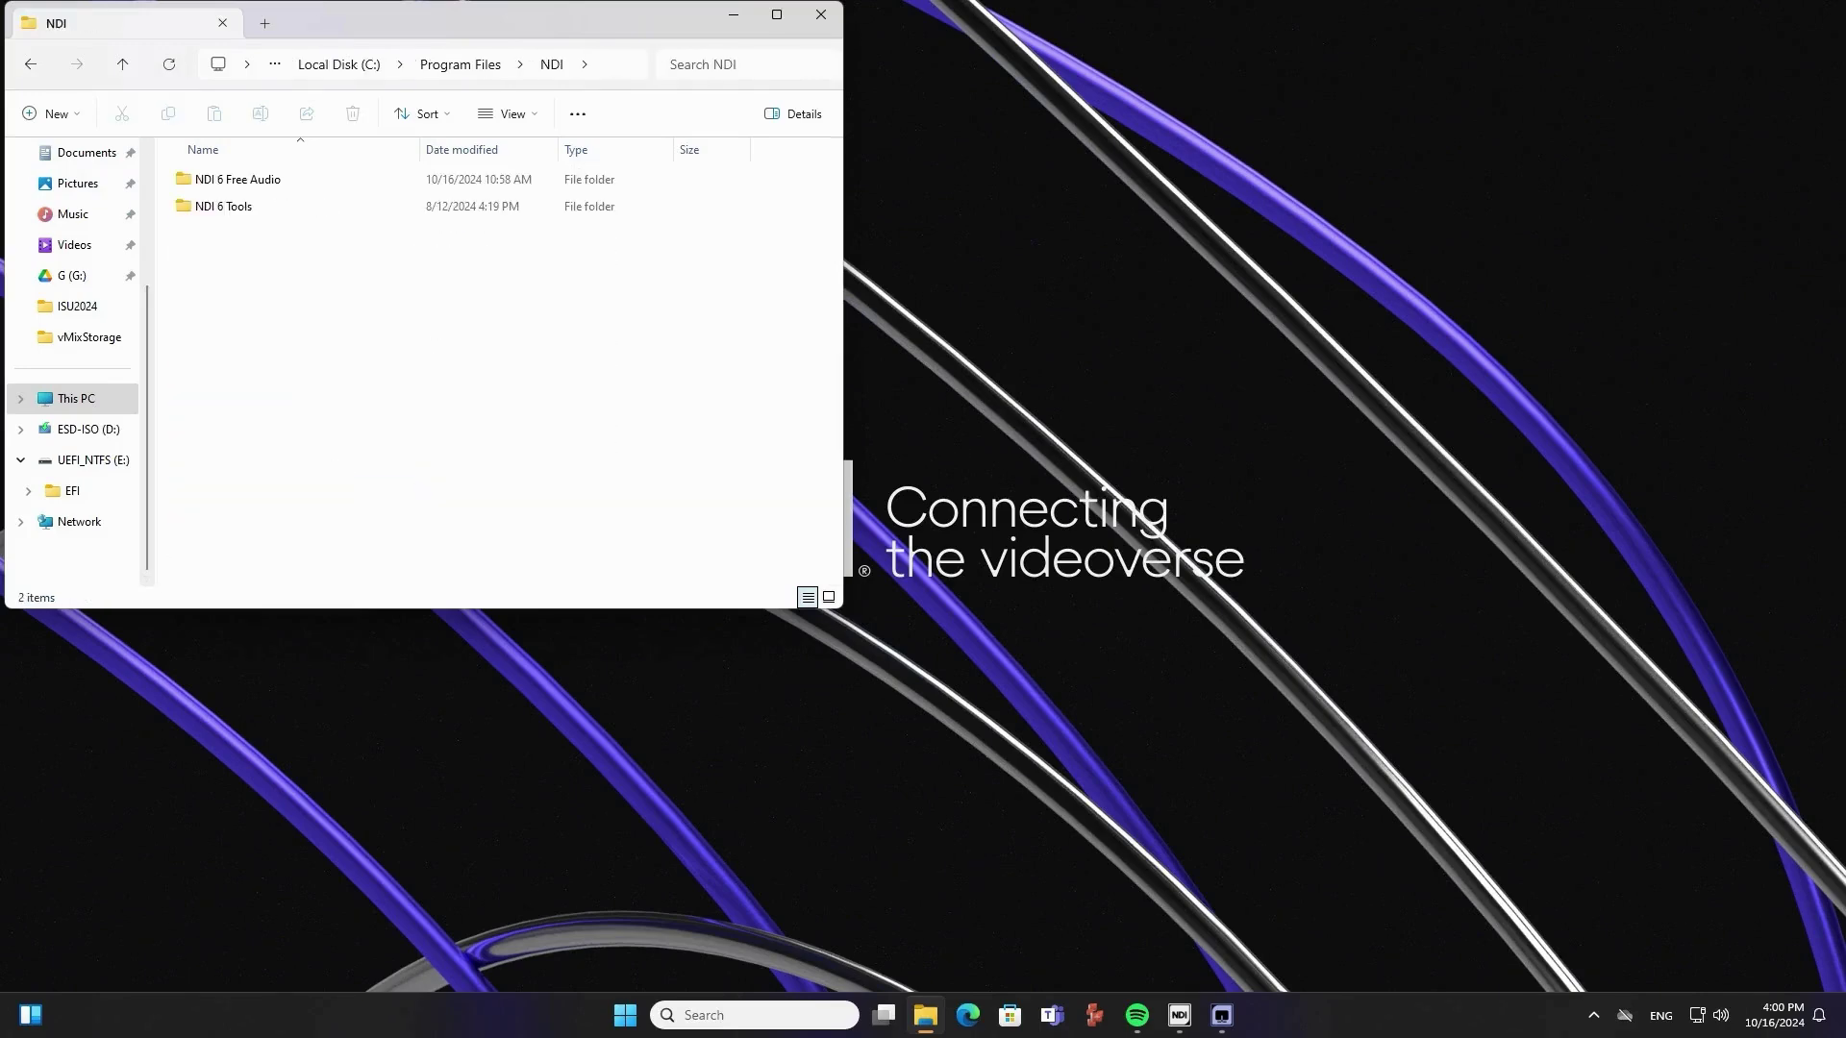
{"action": "key", "text": "Down"}
{"action": "key", "text": "Return"}
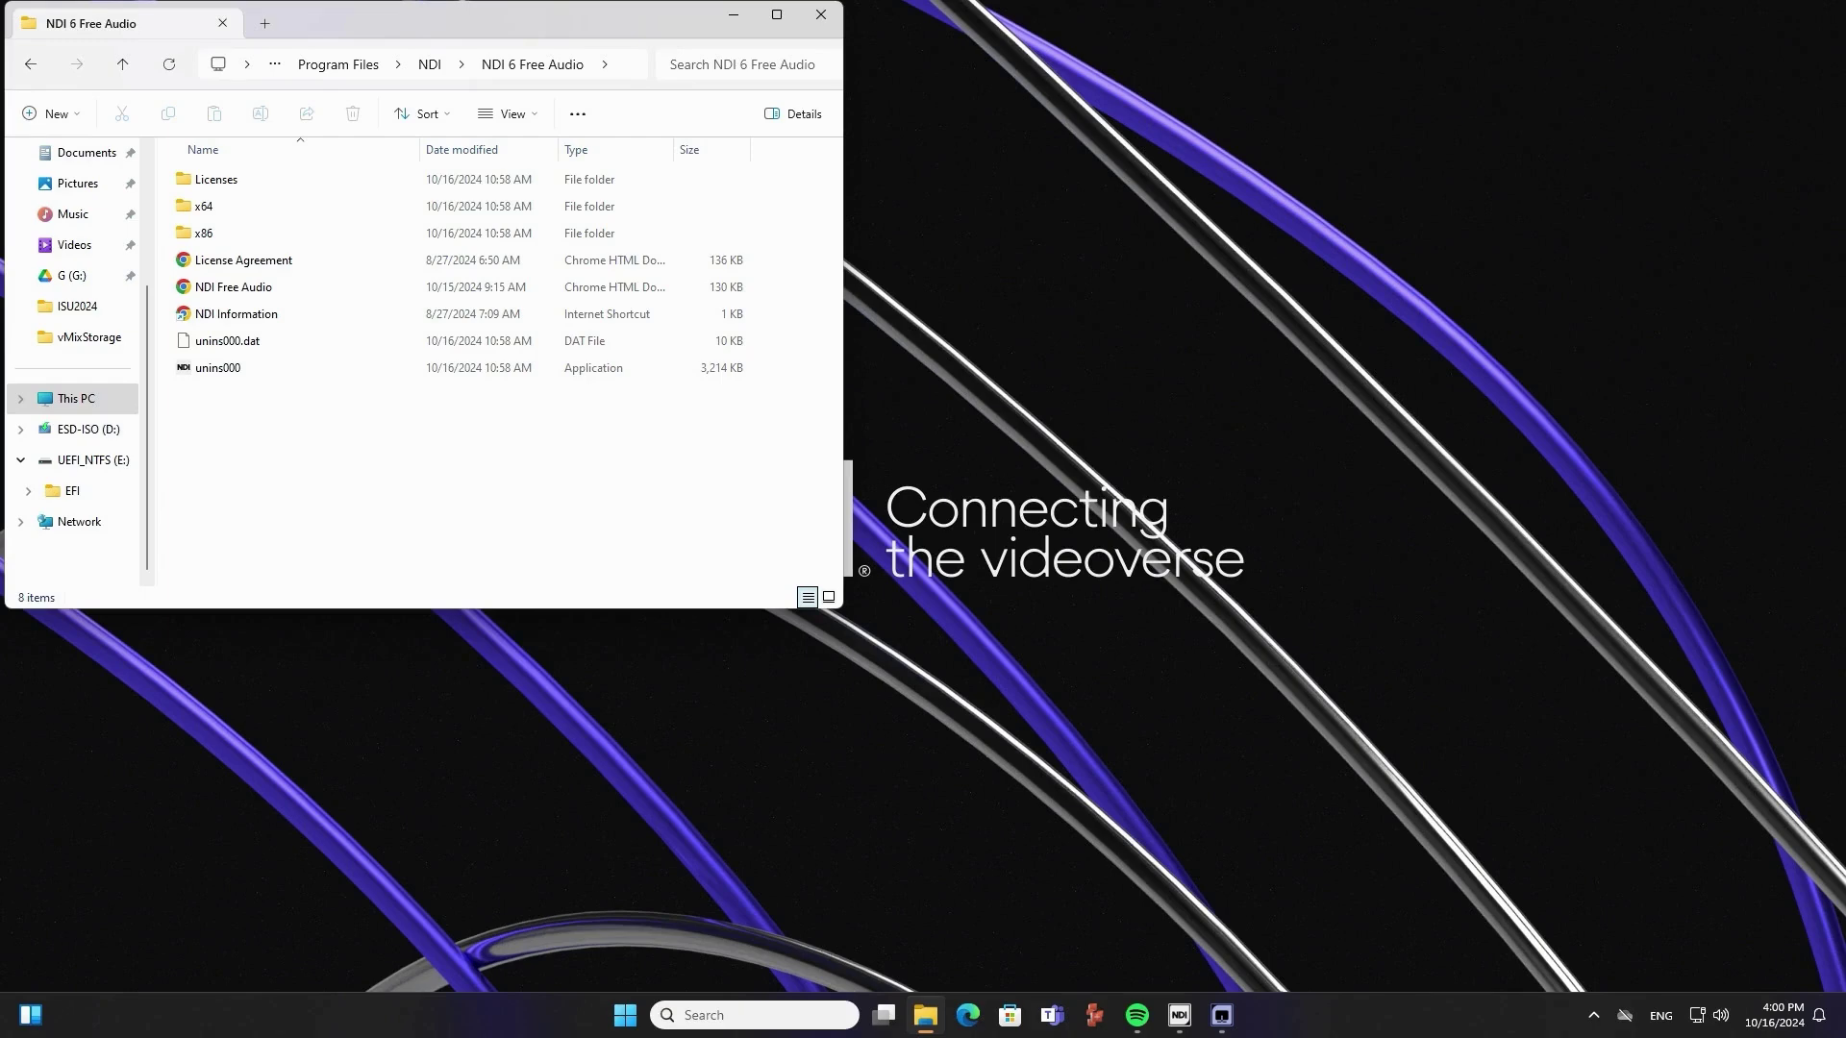
{"action": "left_click", "coordinate": [203, 205]}
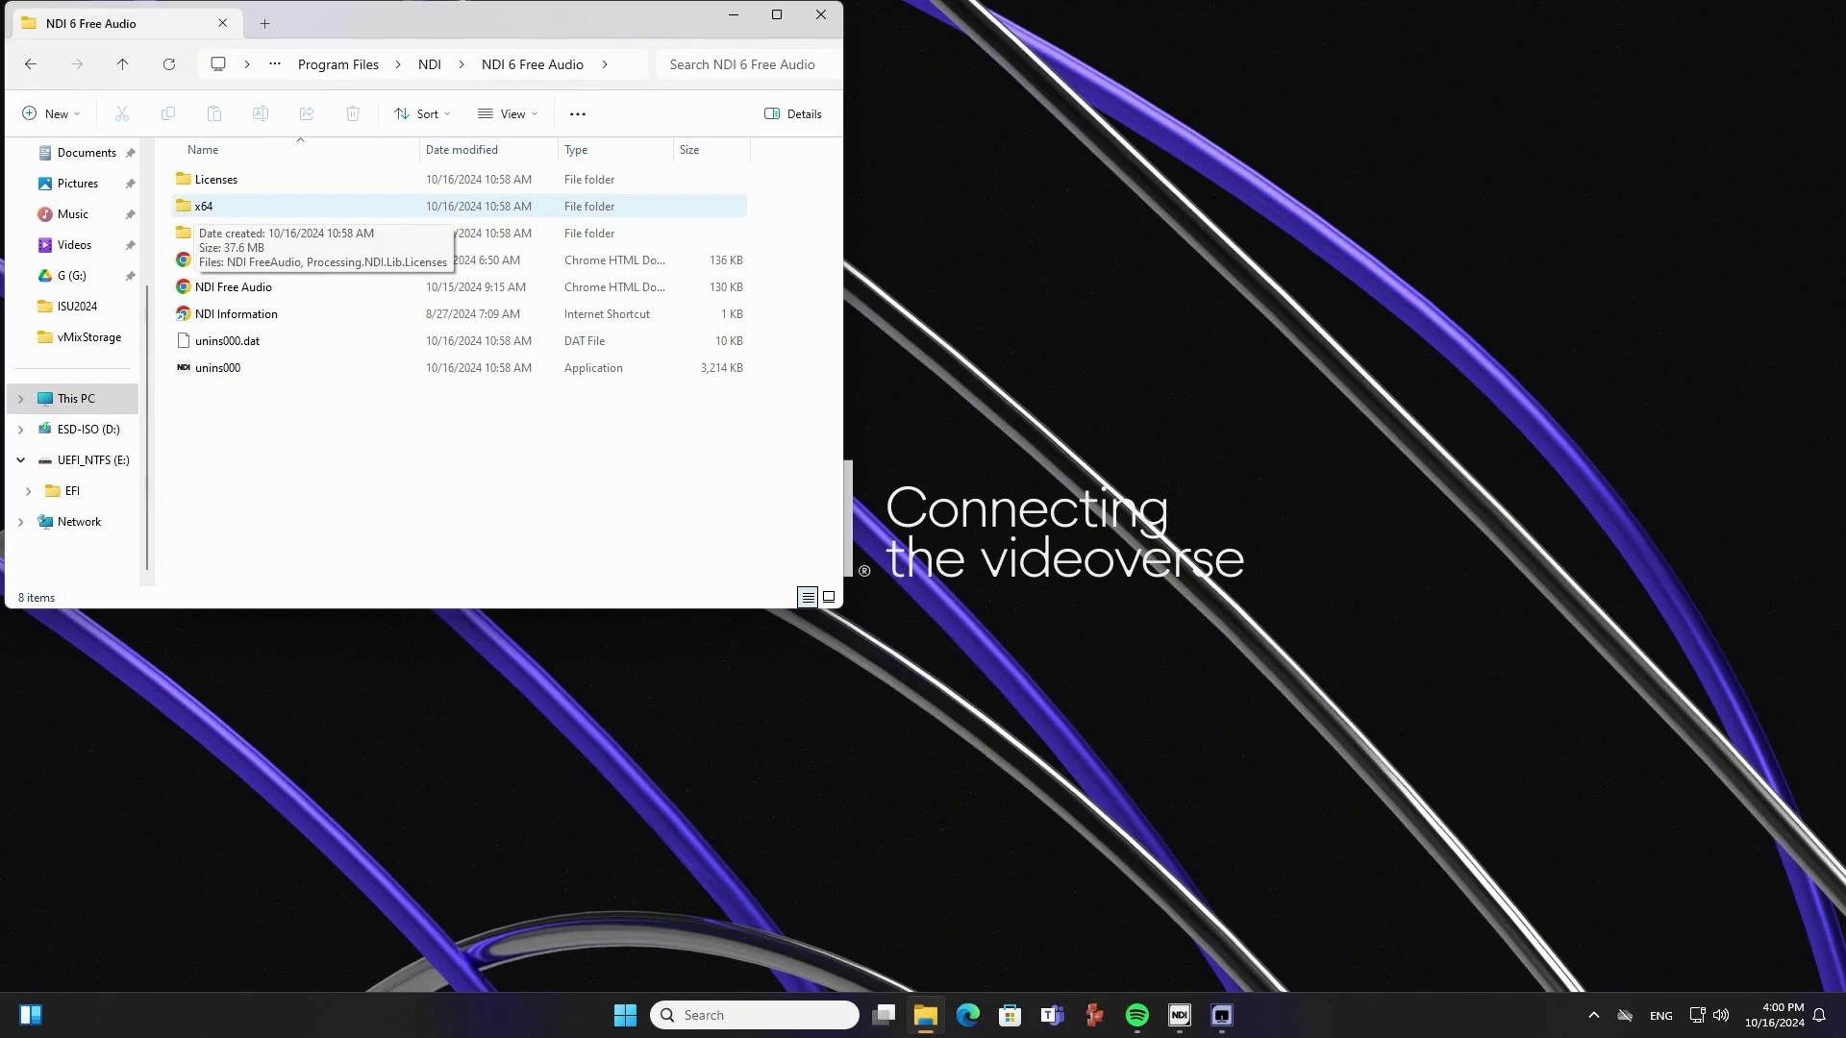
{"action": "key", "text": "Return"}
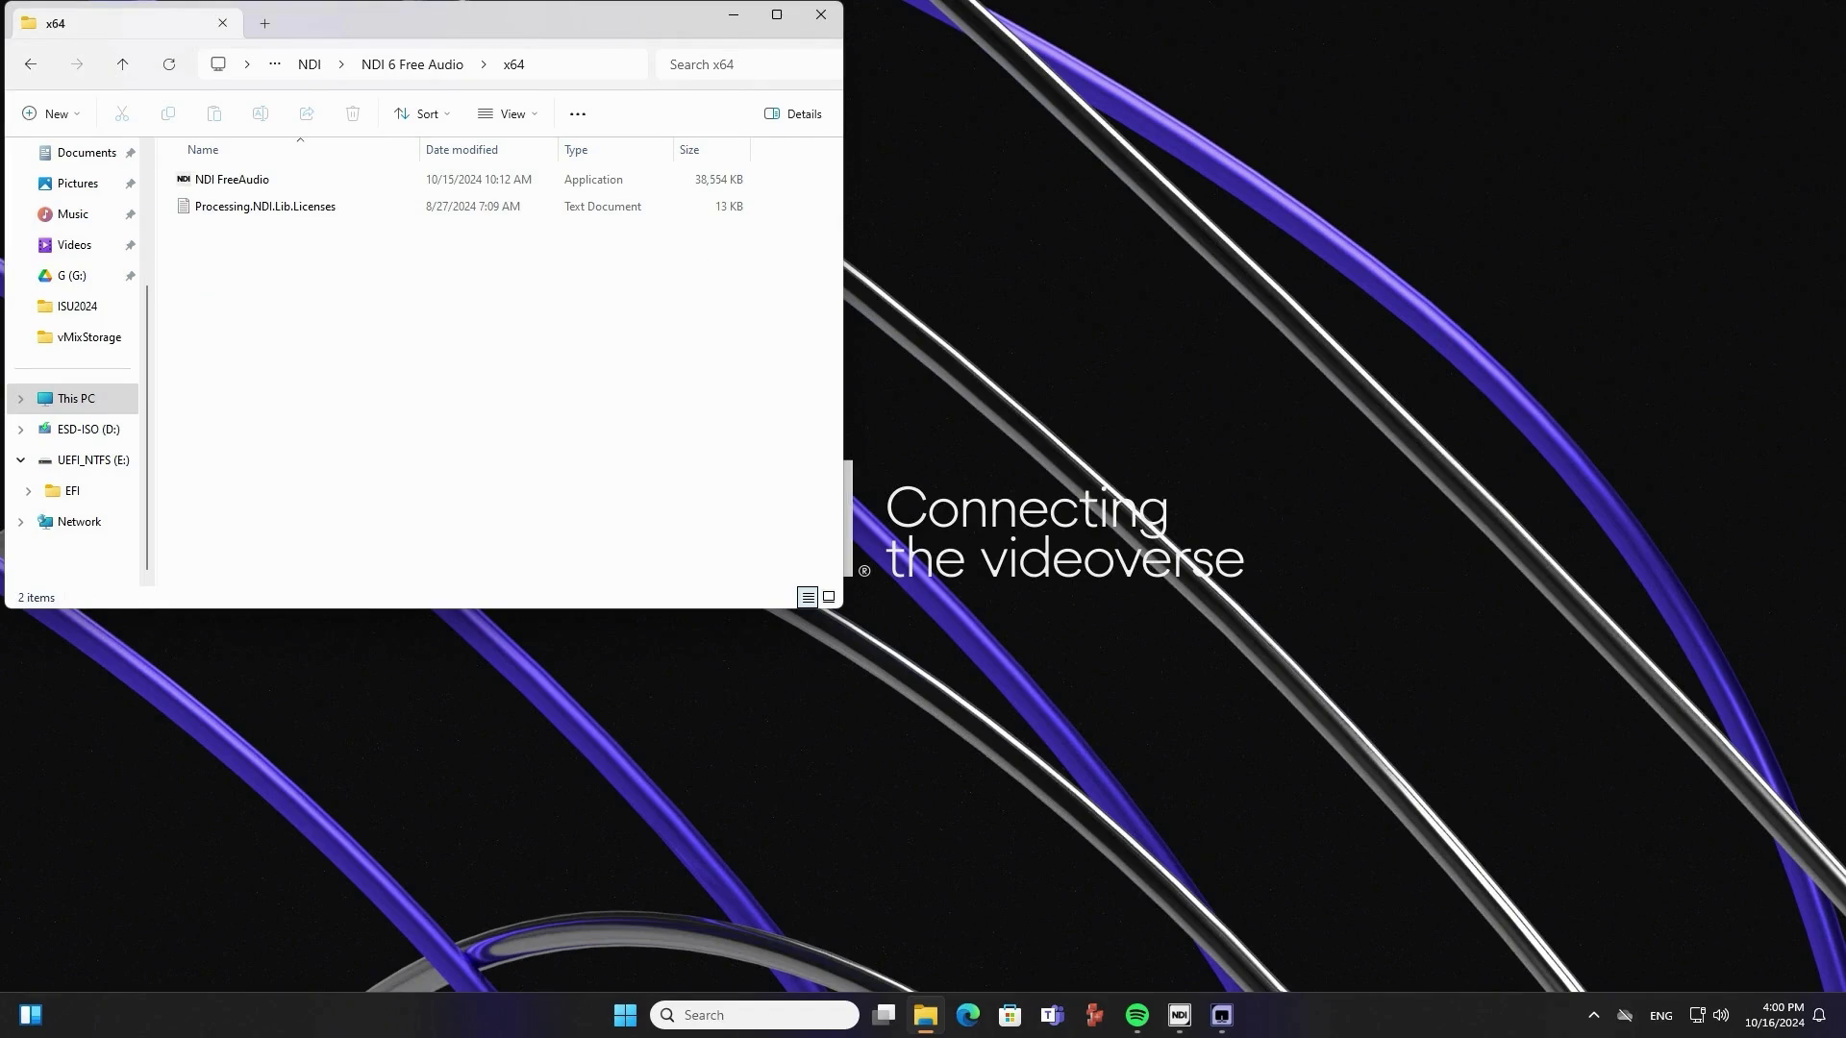
{"action": "right_click", "coordinate": [285, 367]}
{"action": "left_click", "coordinate": [373, 585]}
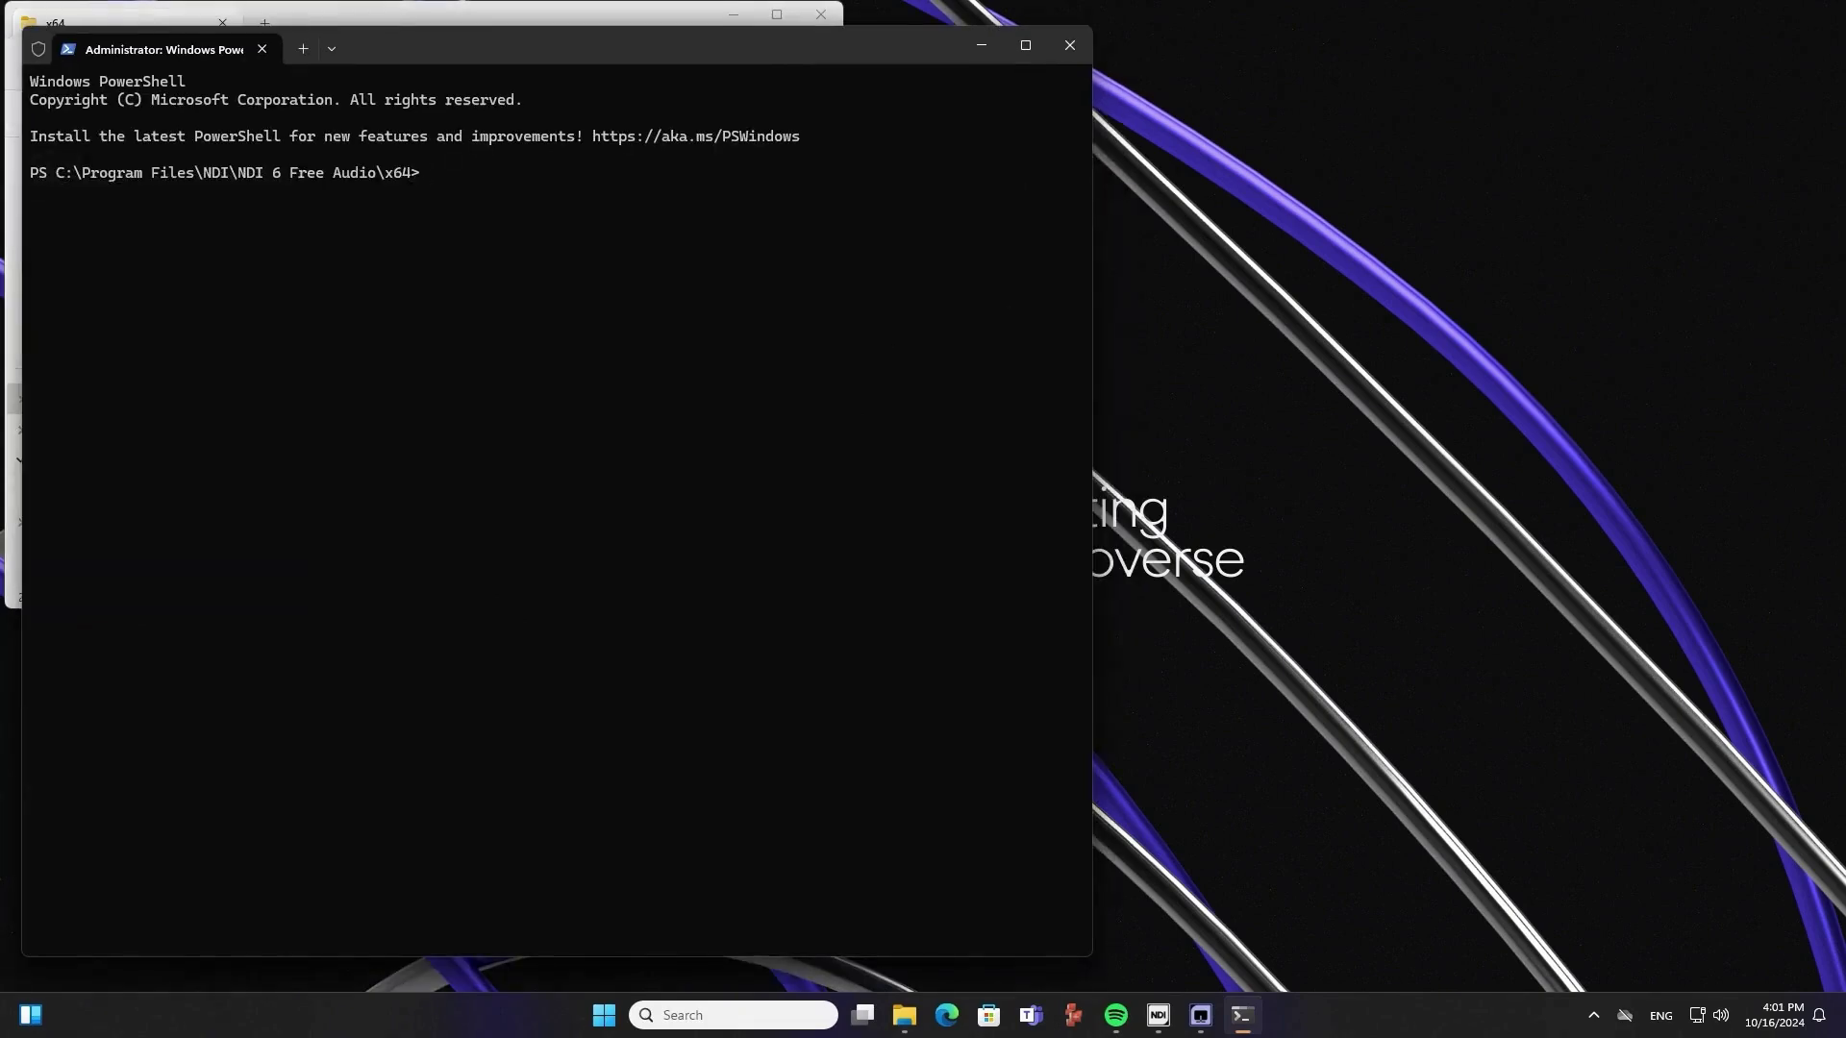
- List the x64 folder's files with dir and copy the 'NDI FreeAudio.exe' file name
{"action": "type", "text": "dir"}
{"action": "key", "text": "Return"}
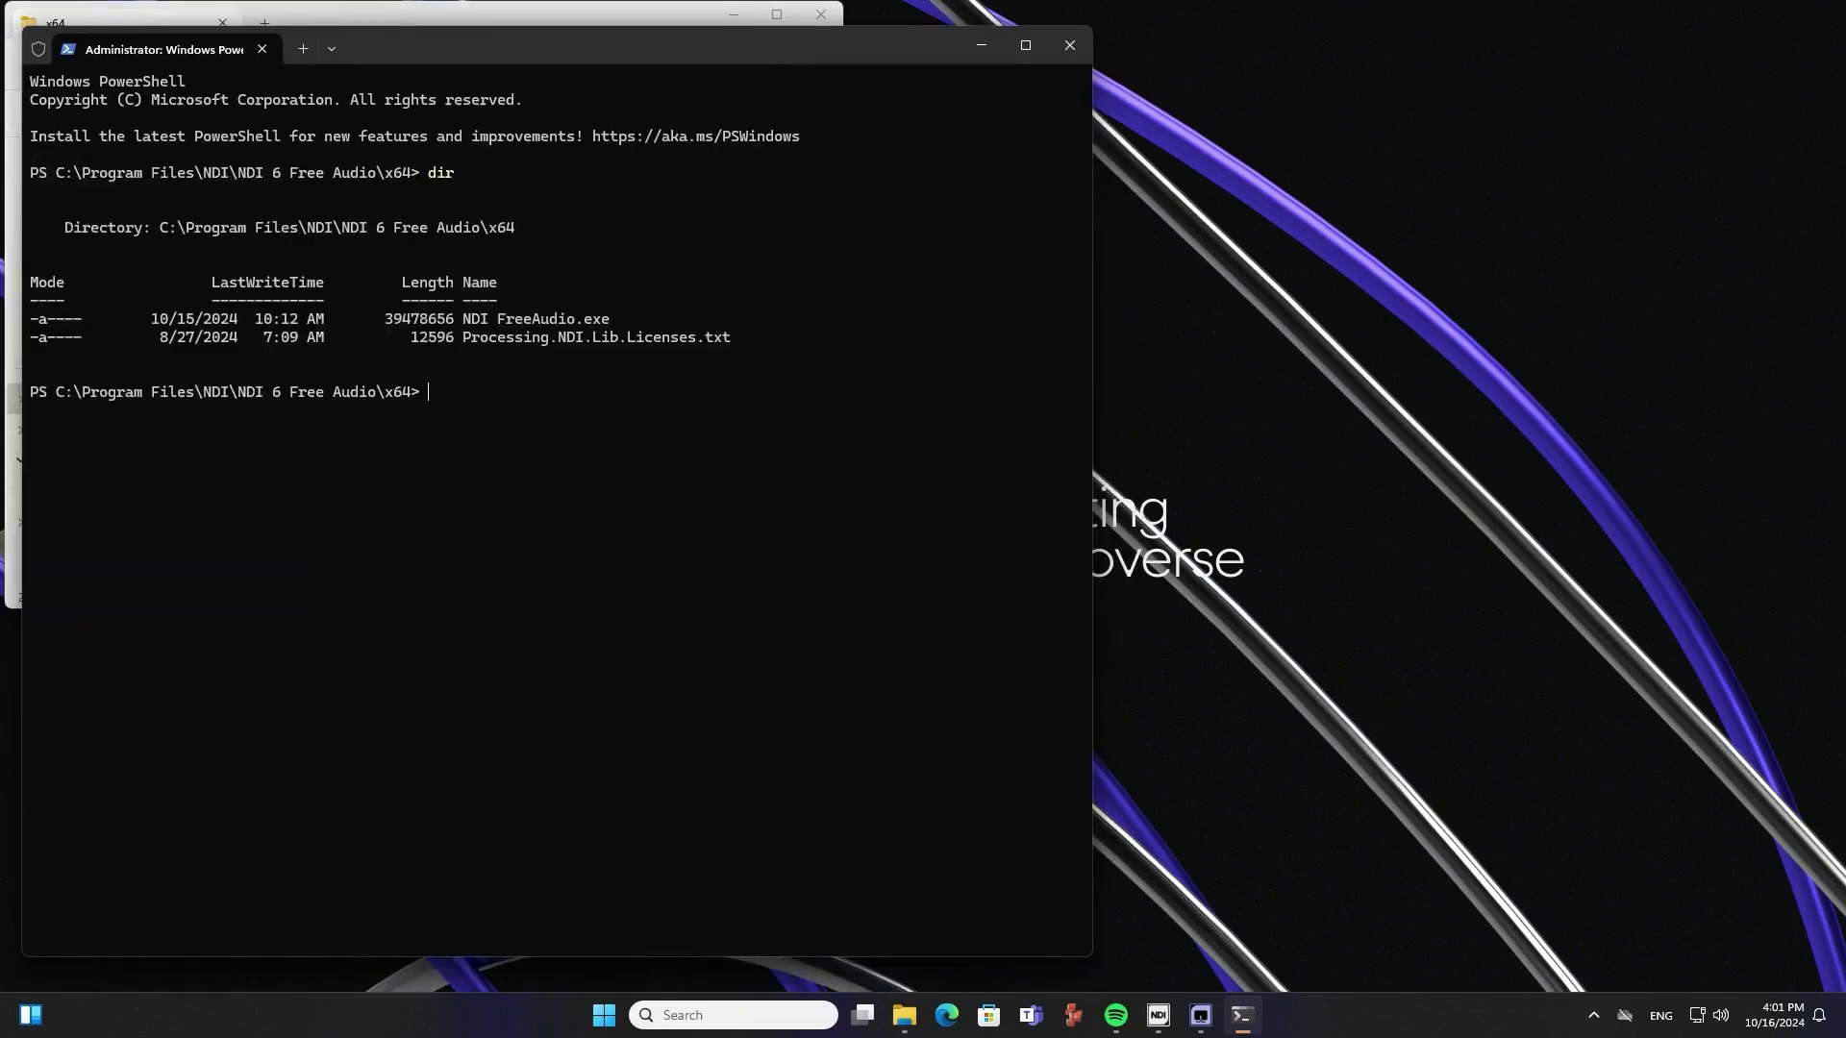
{"action": "left_click_drag", "start_coordinate": [462, 319], "coordinate": [610, 318]}
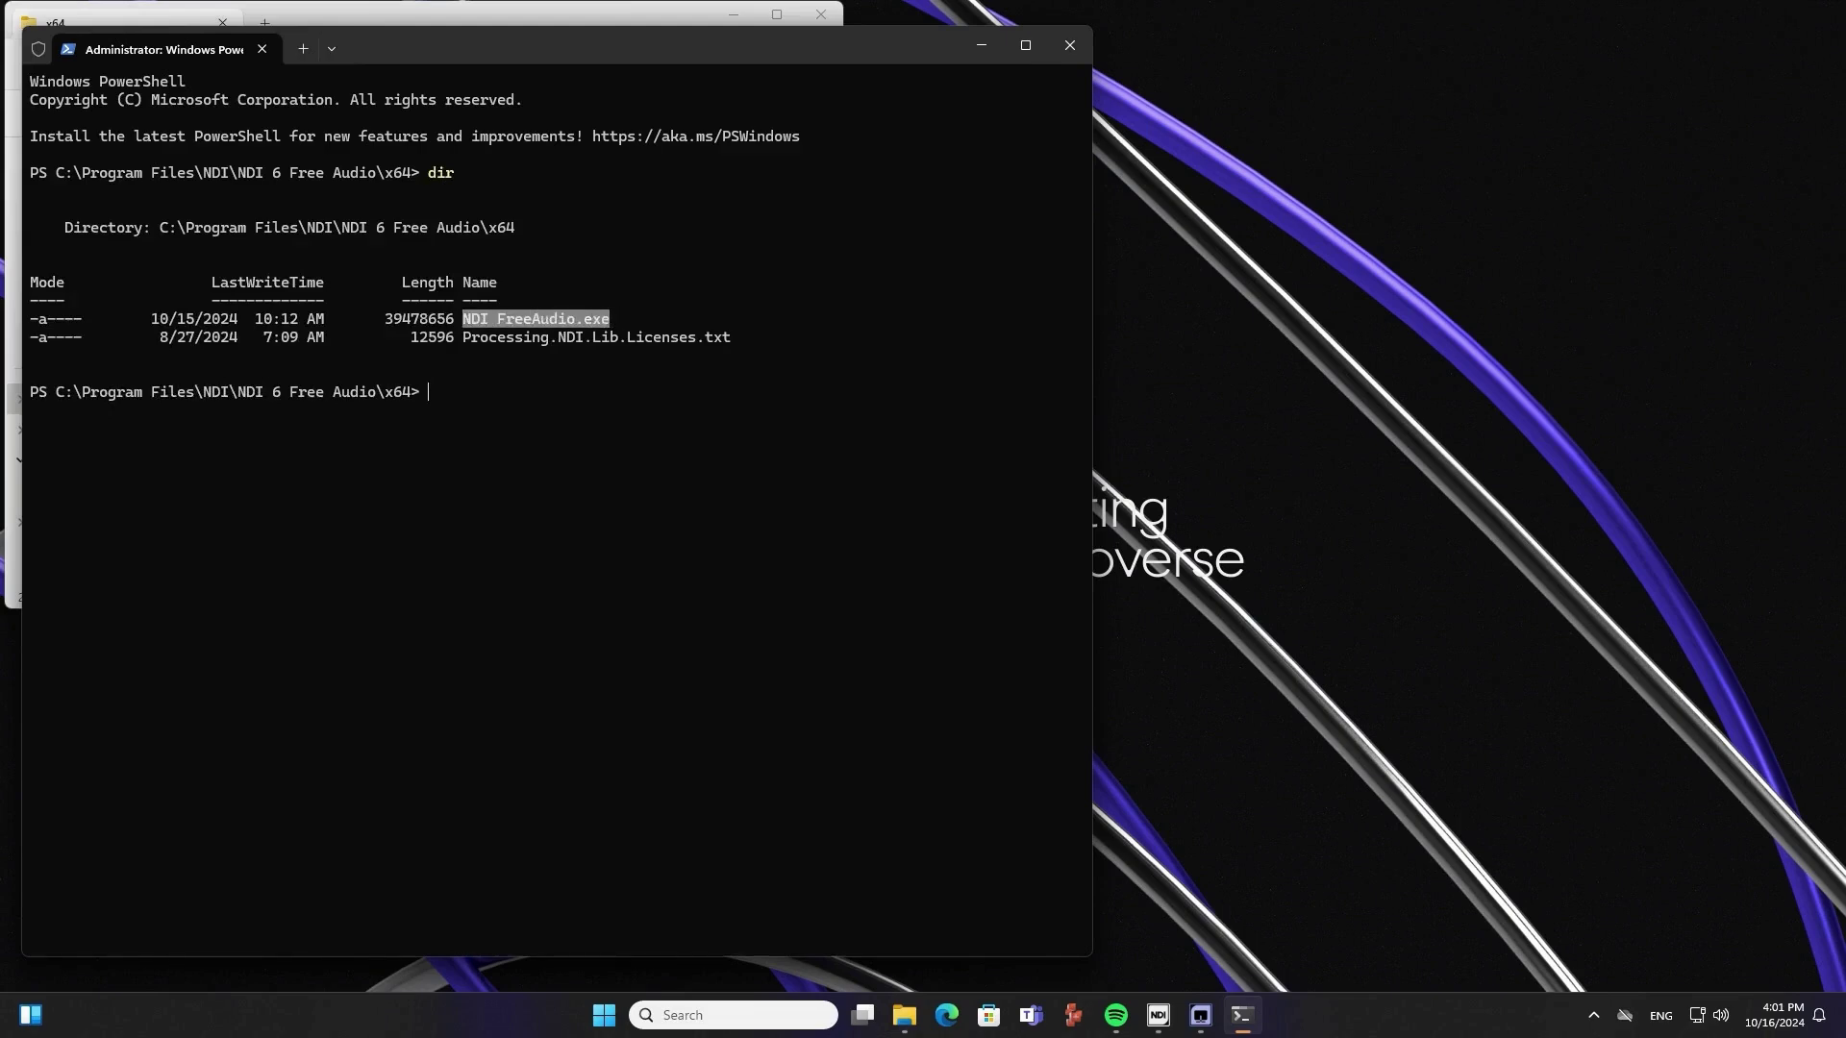
{"action": "key", "text": "ctrl+c"}
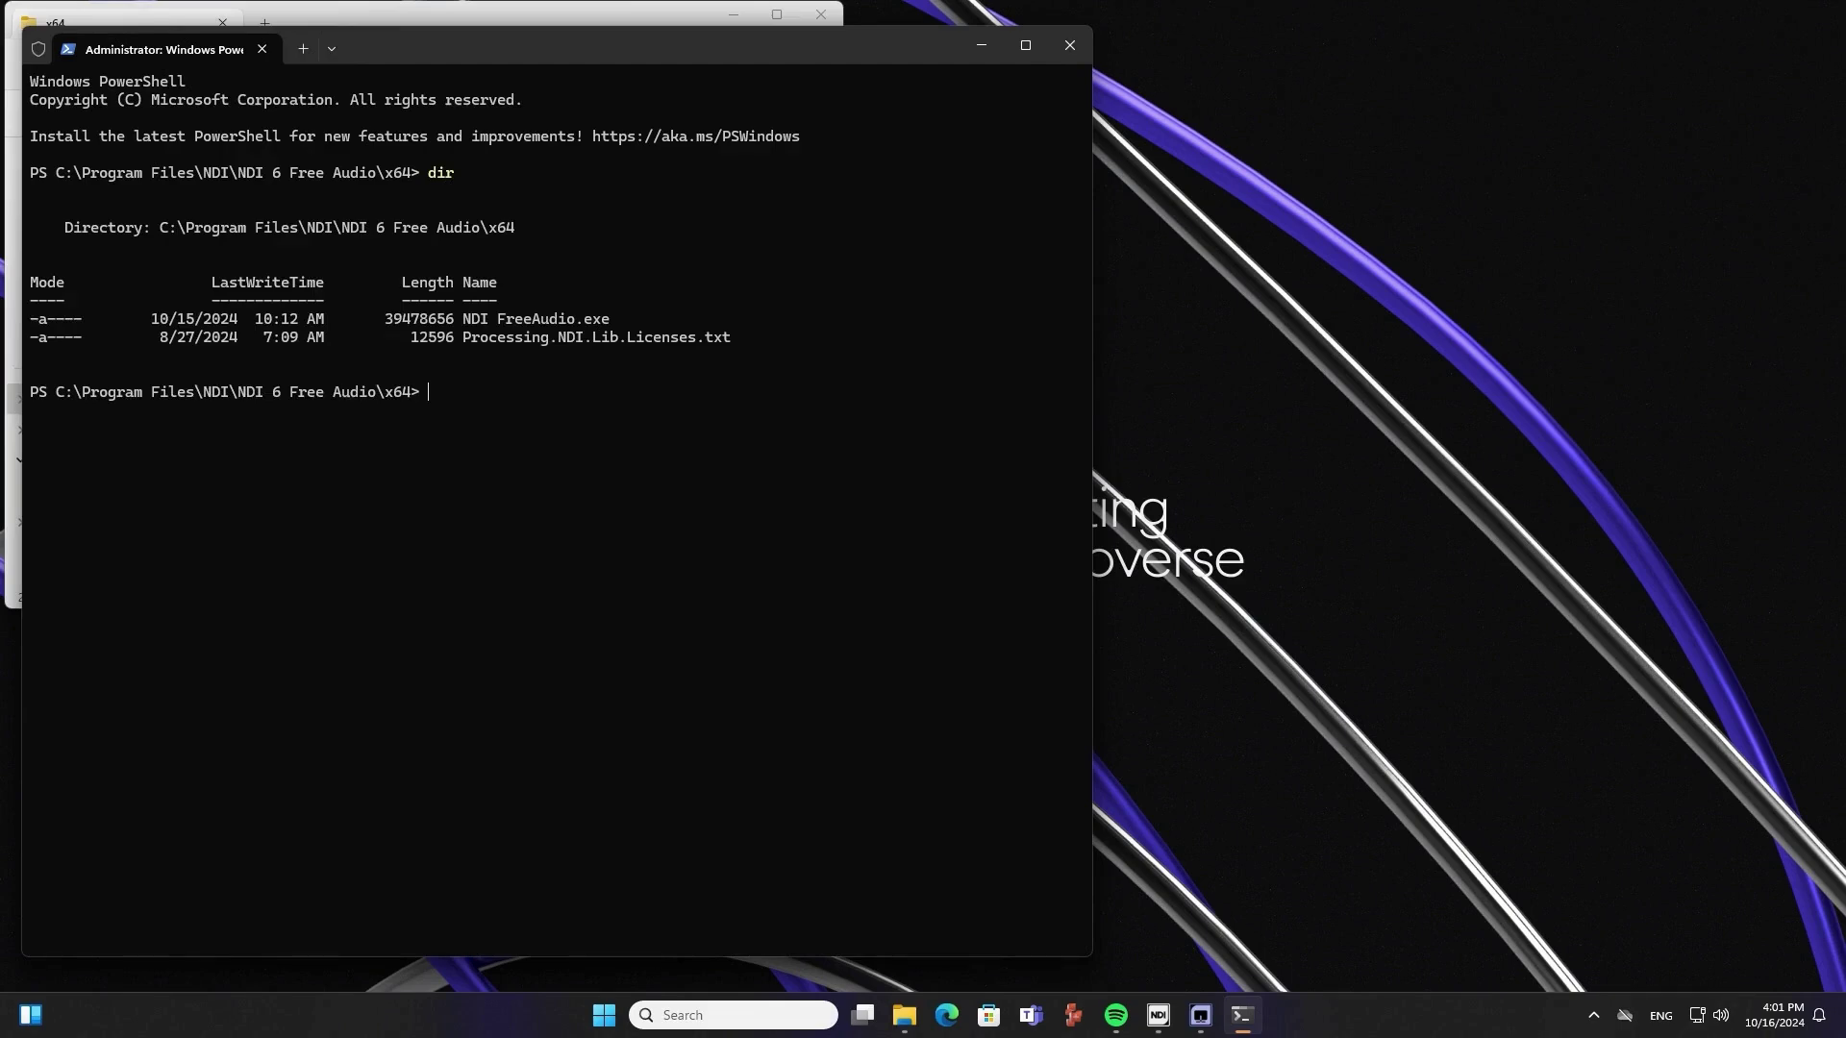
- Run ./"NDI FreeAudio.exe" to print its options and audio device lists
{"action": "type", "text": "/\""}
{"action": "key", "text": "ctrl+v"}
{"action": "type", "text": "\""}
{"action": "key", "text": "Return"}
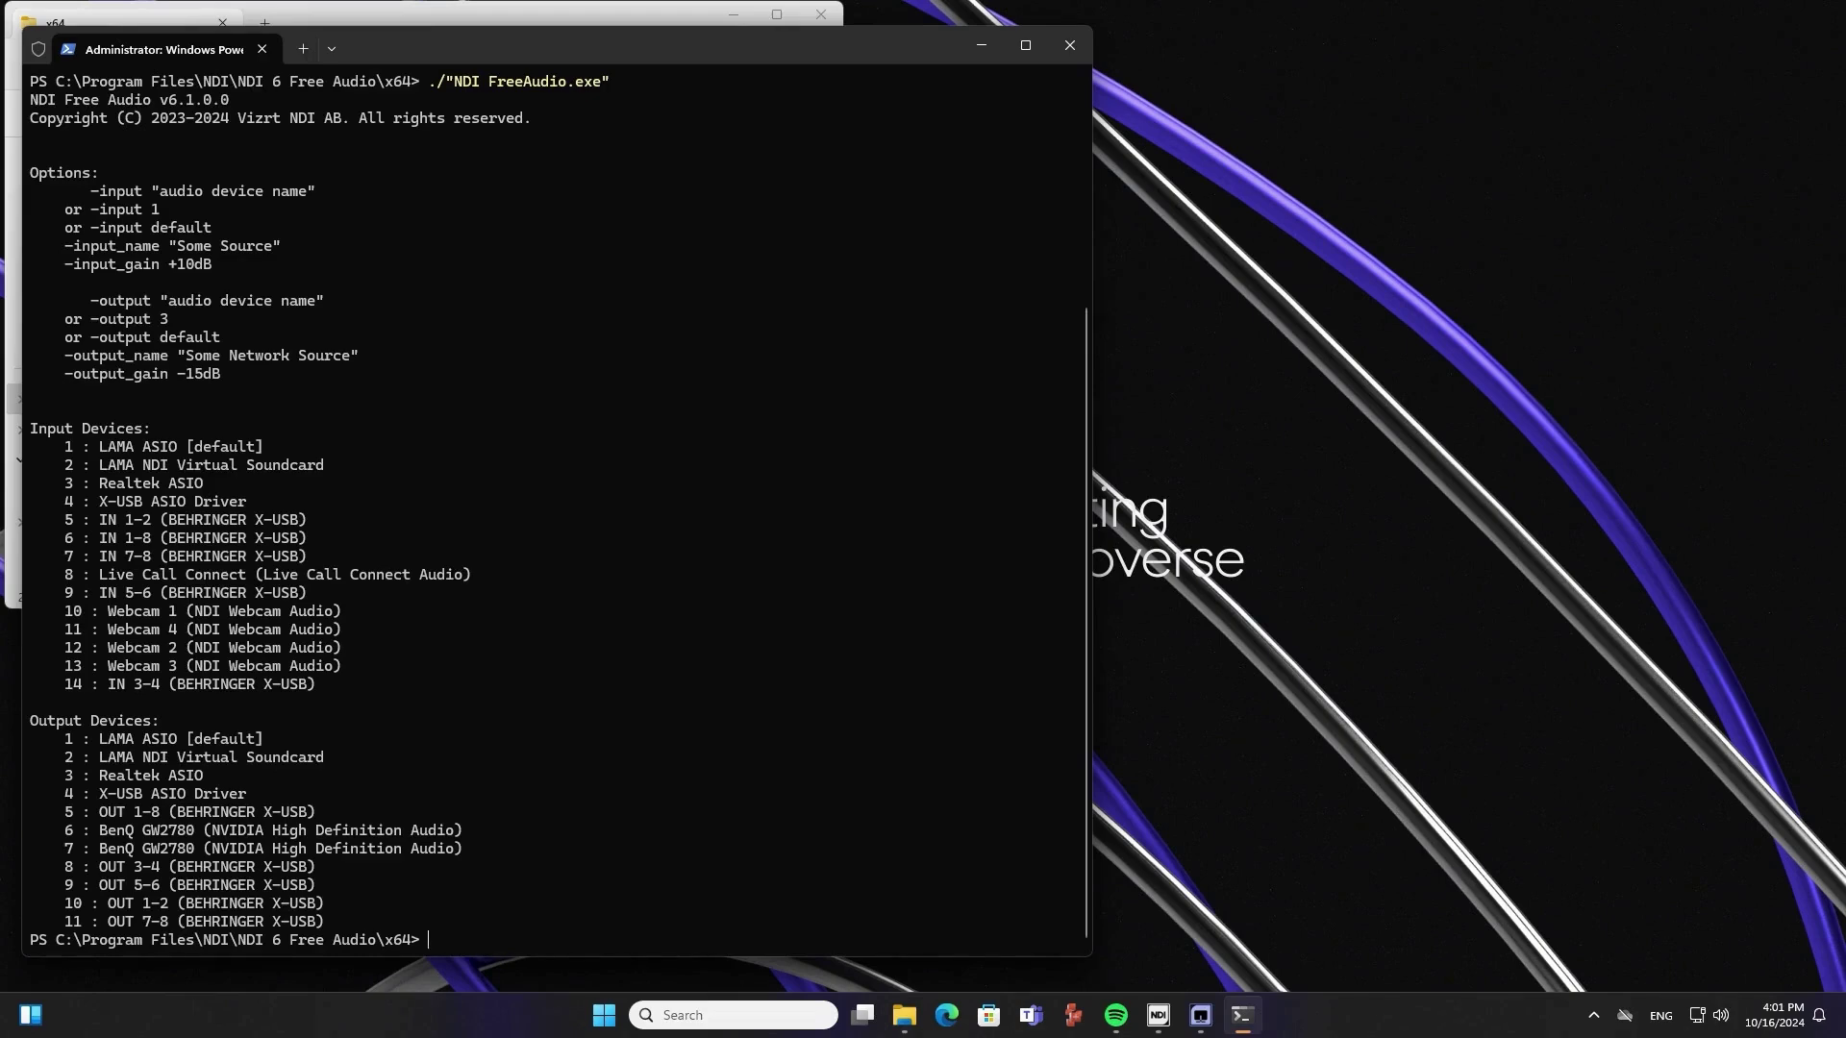
- Highlight the '4 : X-USB ASIO Driver' line in the Input Devices list
{"action": "left_click_drag", "start_coordinate": [56, 501], "coordinate": [273, 501]}
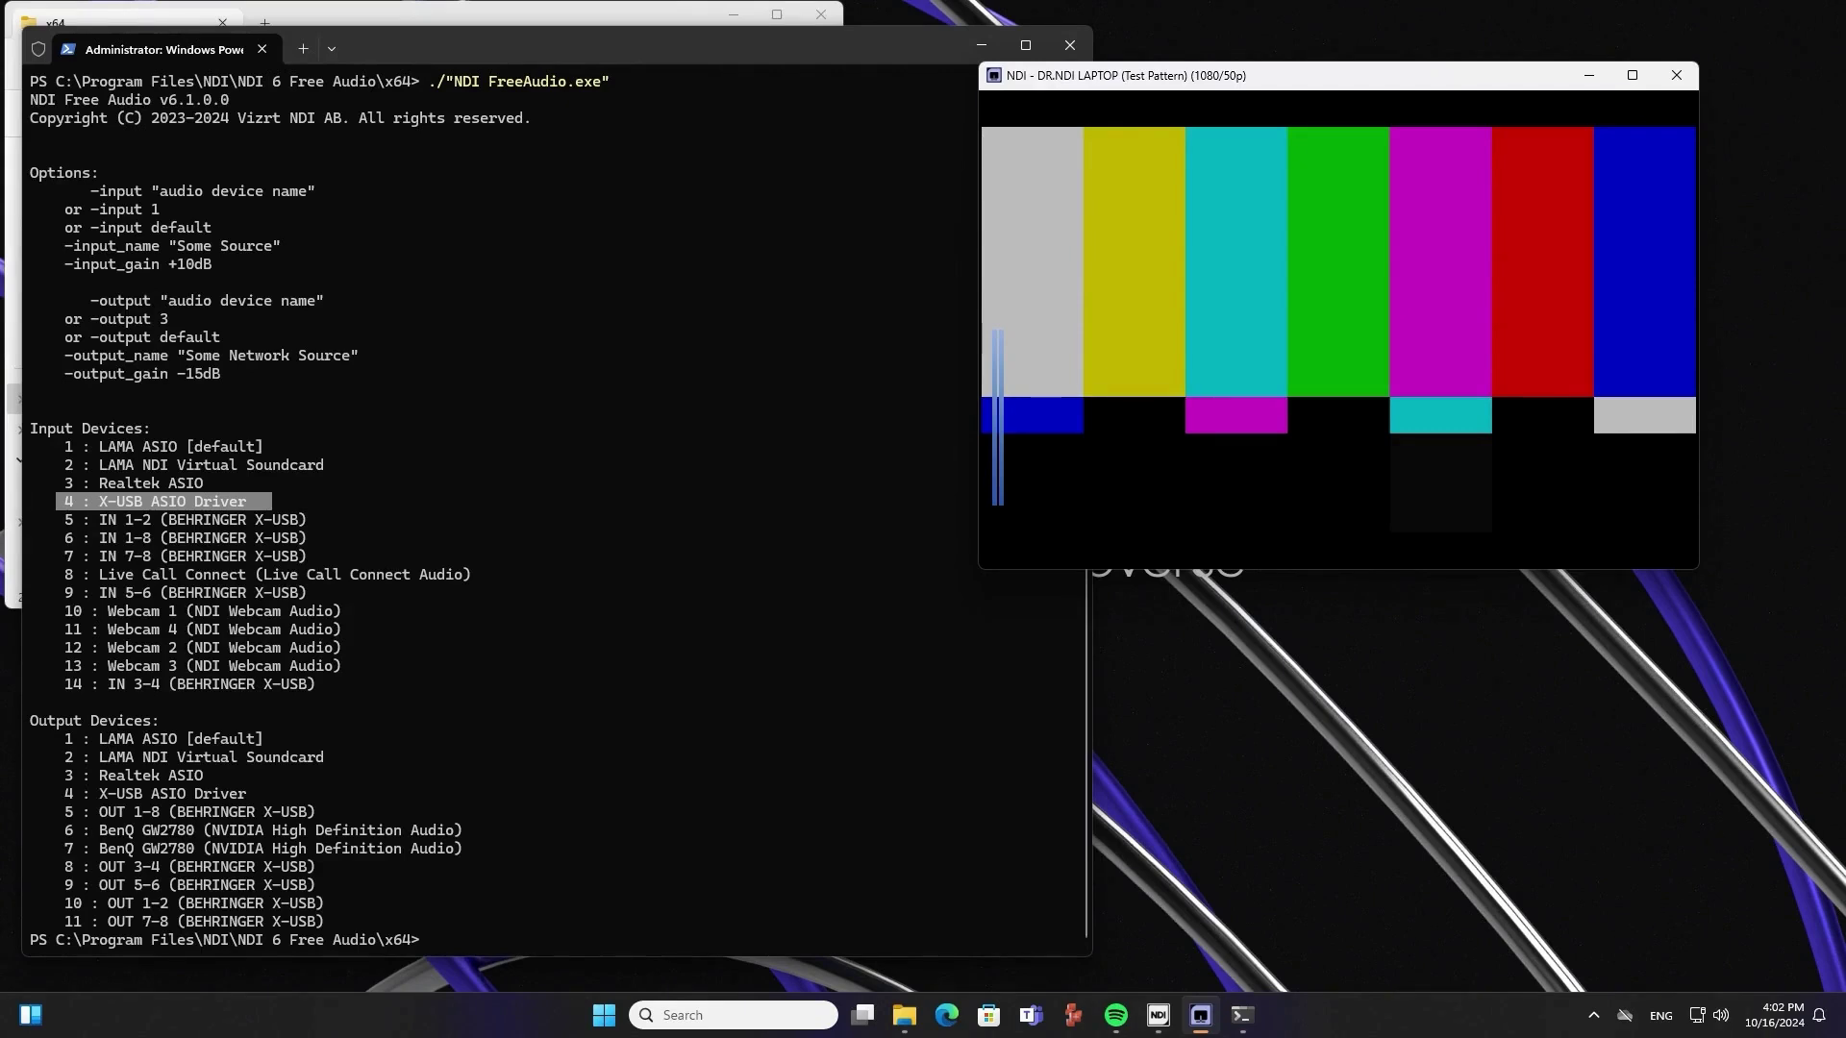
- Rerun NDI FreeAudio.exe with -output 4 -output_name "Dr.NDI LAPTOP (Test Pattern)", then stop it
{"action": "key", "text": "alt+Tab"}
{"action": "key", "text": "Up"}
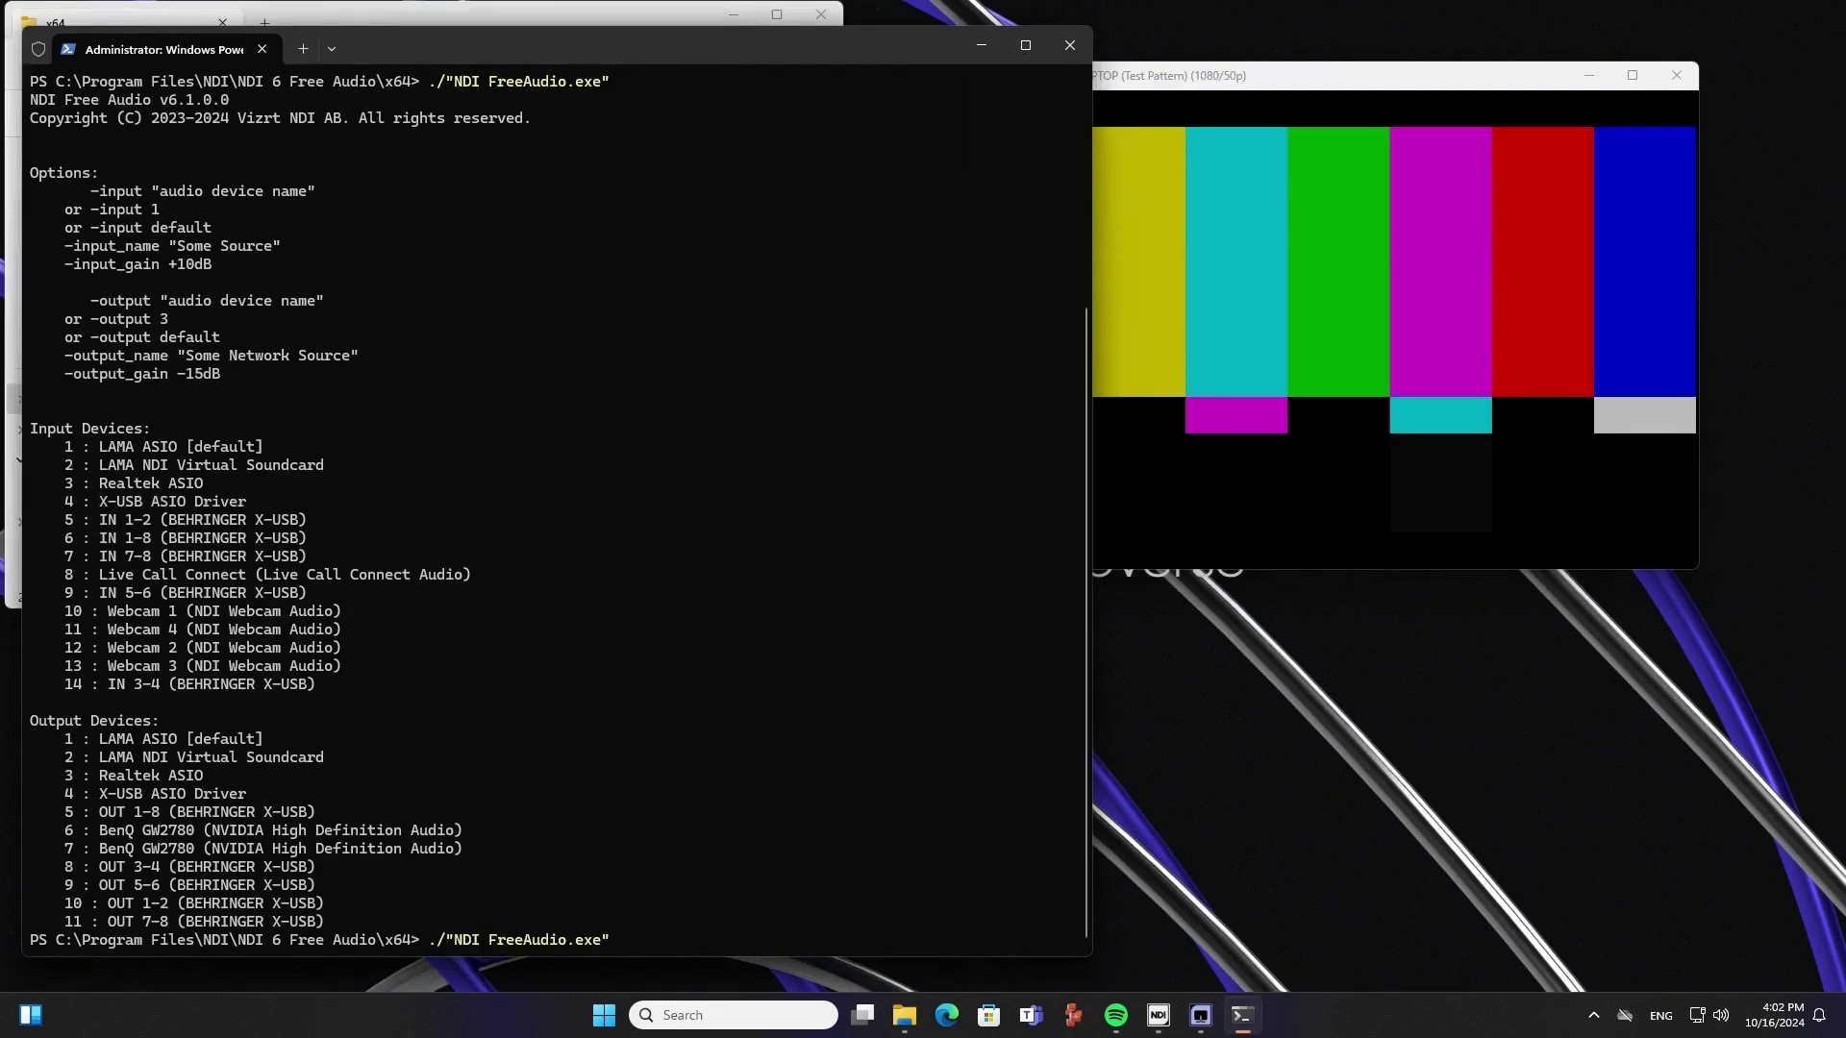
{"action": "type", "text": "-output 4 -output_name \"Dr.NDI LAPTOP ("}
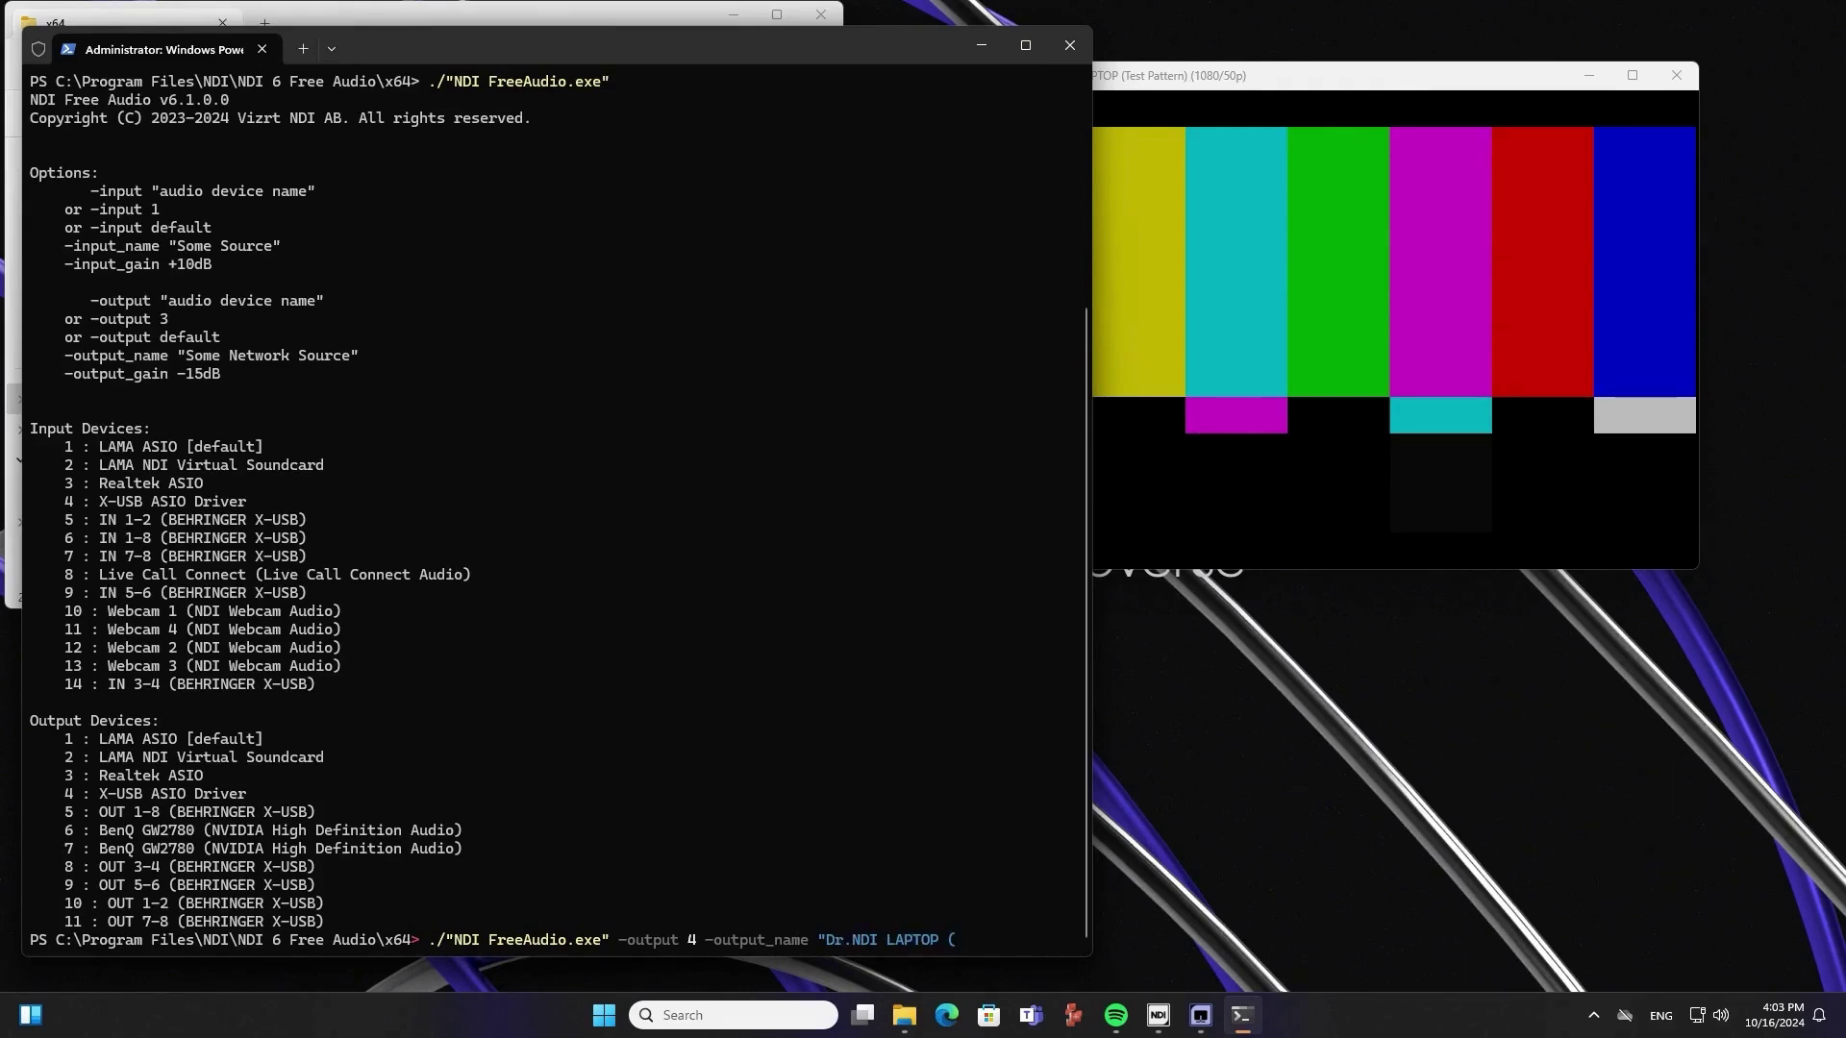
{"action": "key", "text": "ctrl+v"}
{"action": "key", "text": "Return"}
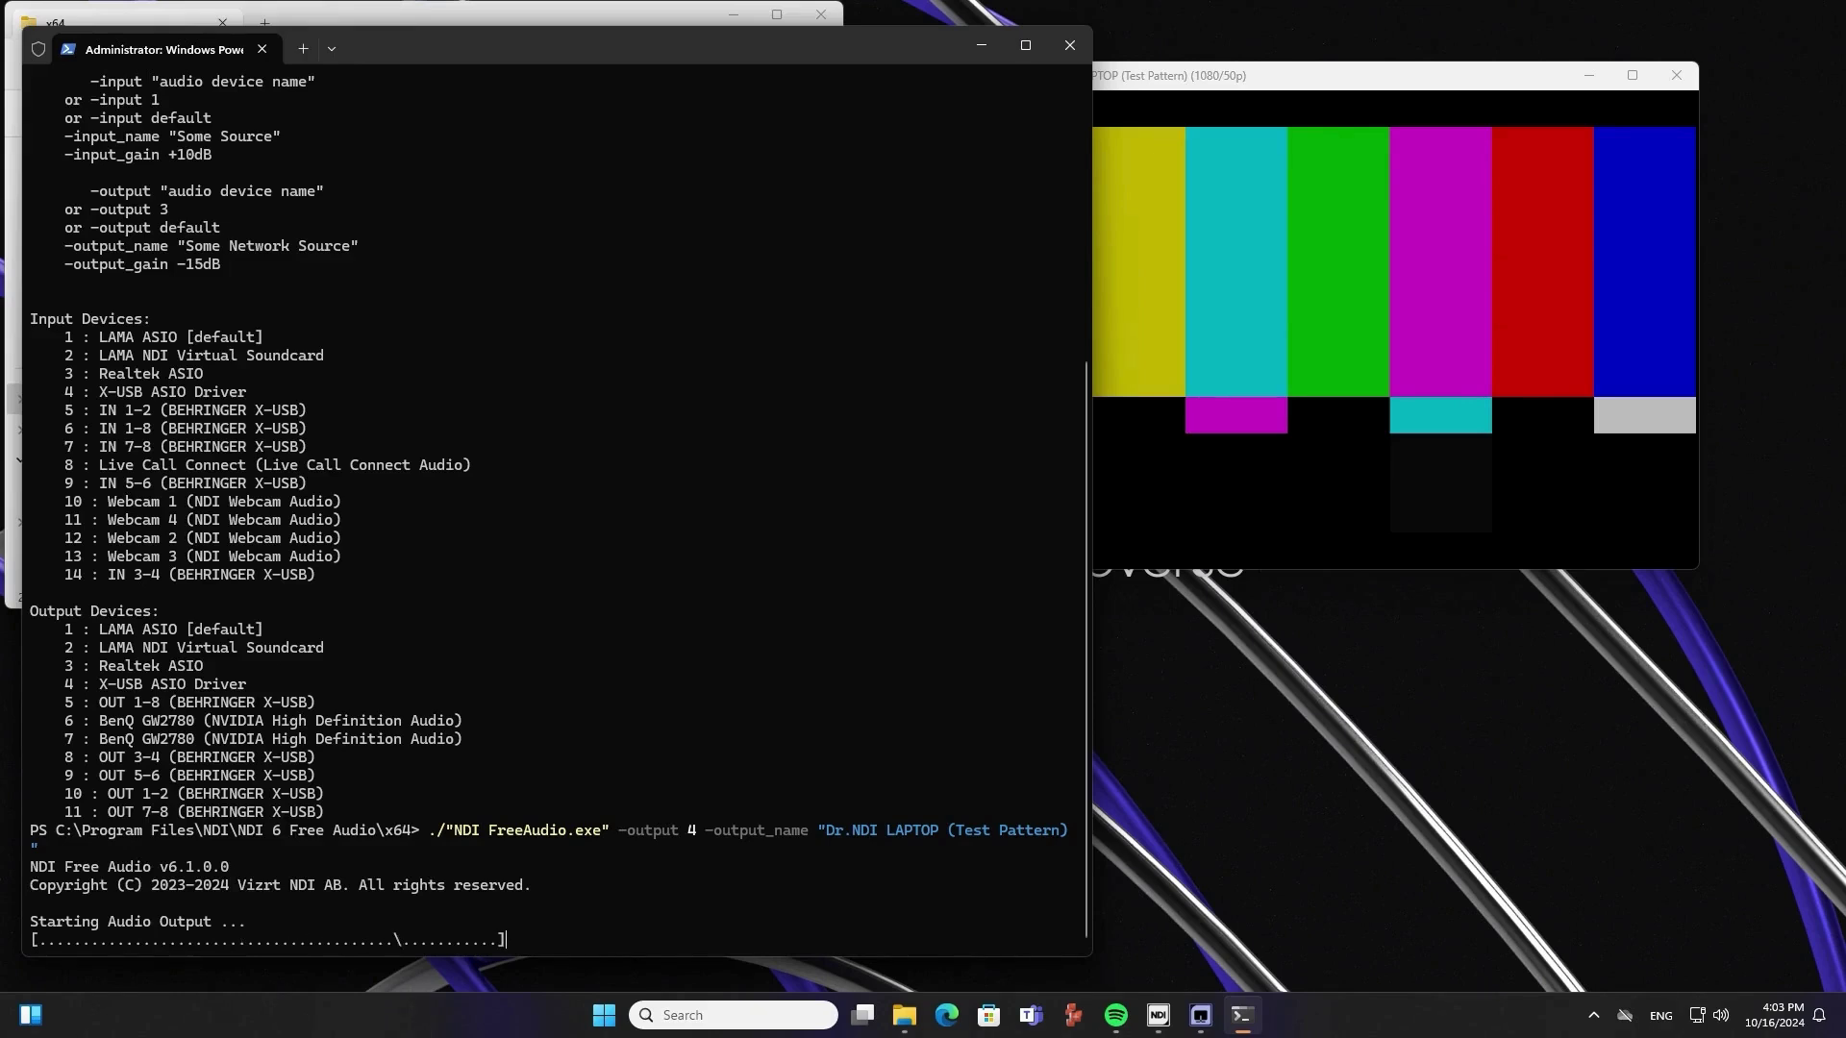
{"action": "key", "text": "ctrl+c"}
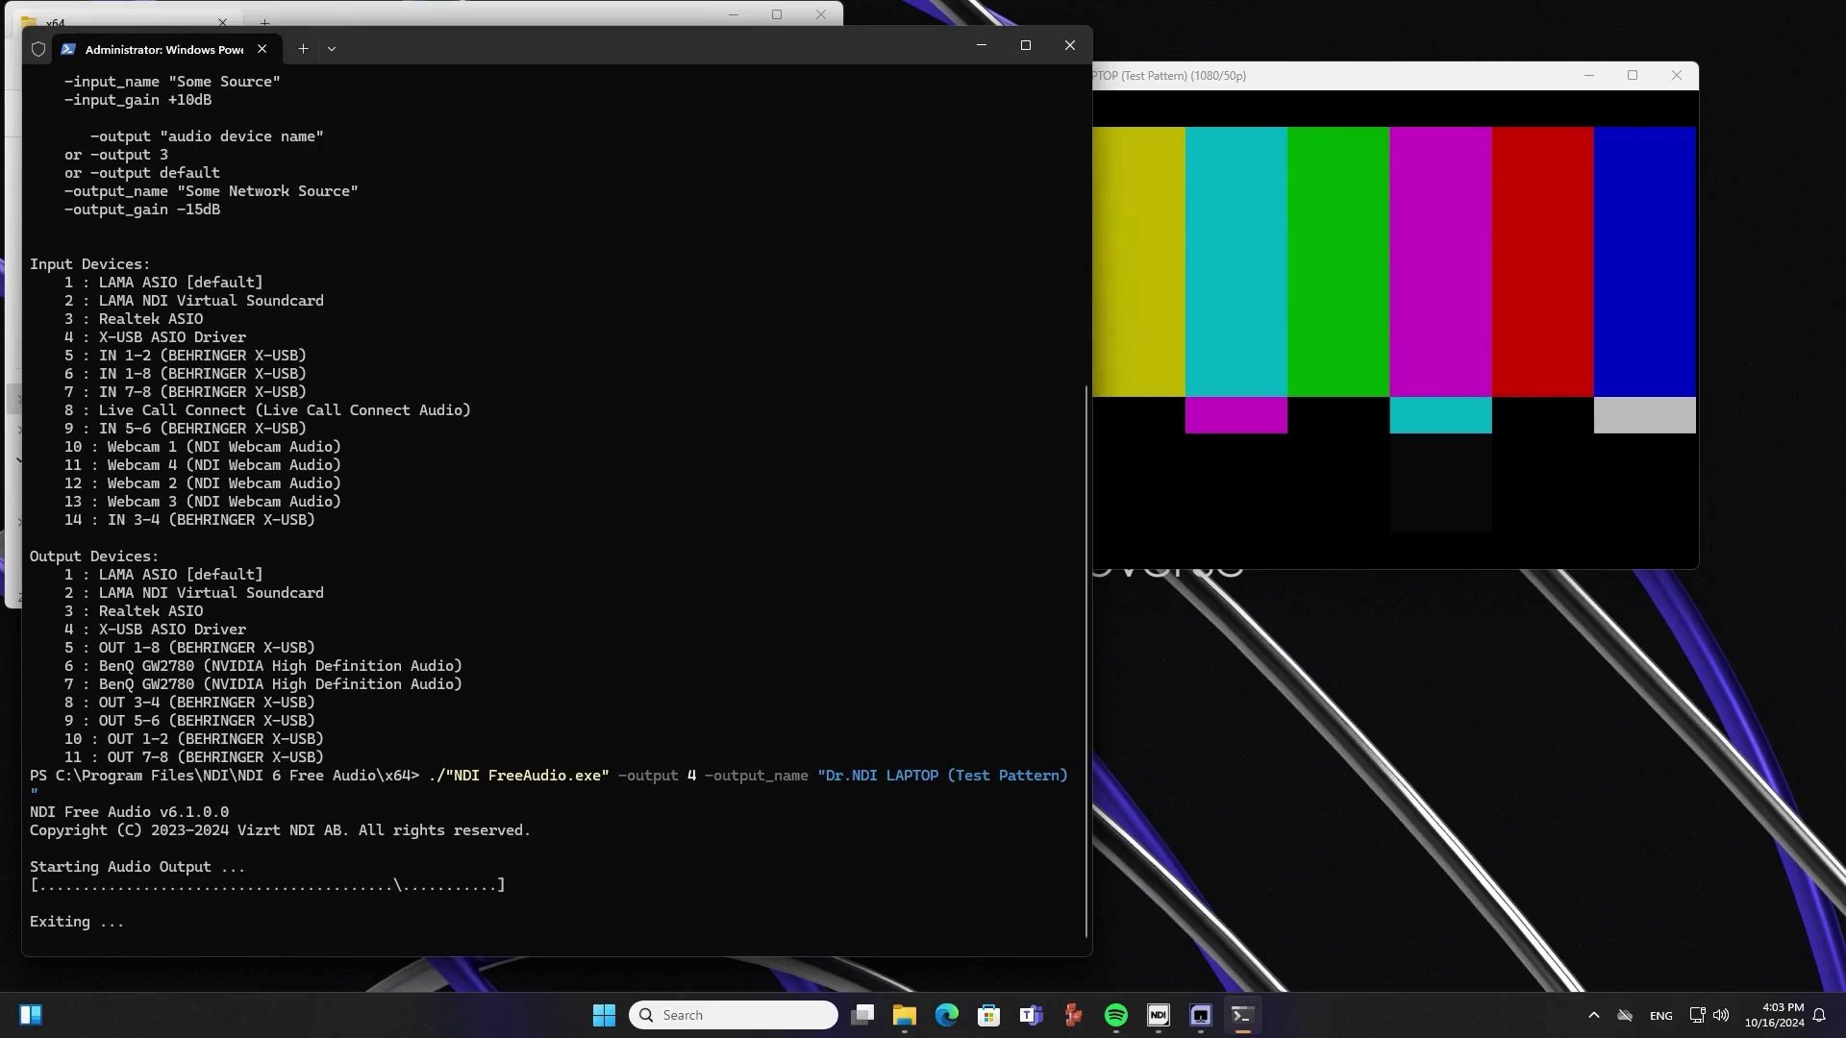
- Run NDI FreeAudio.exe with -input 4 -input_name "MIC IN" to publish the MIC IN source
{"action": "key", "text": "Up"}
{"action": "key", "text": "Up"}
{"action": "key", "text": "Return"}
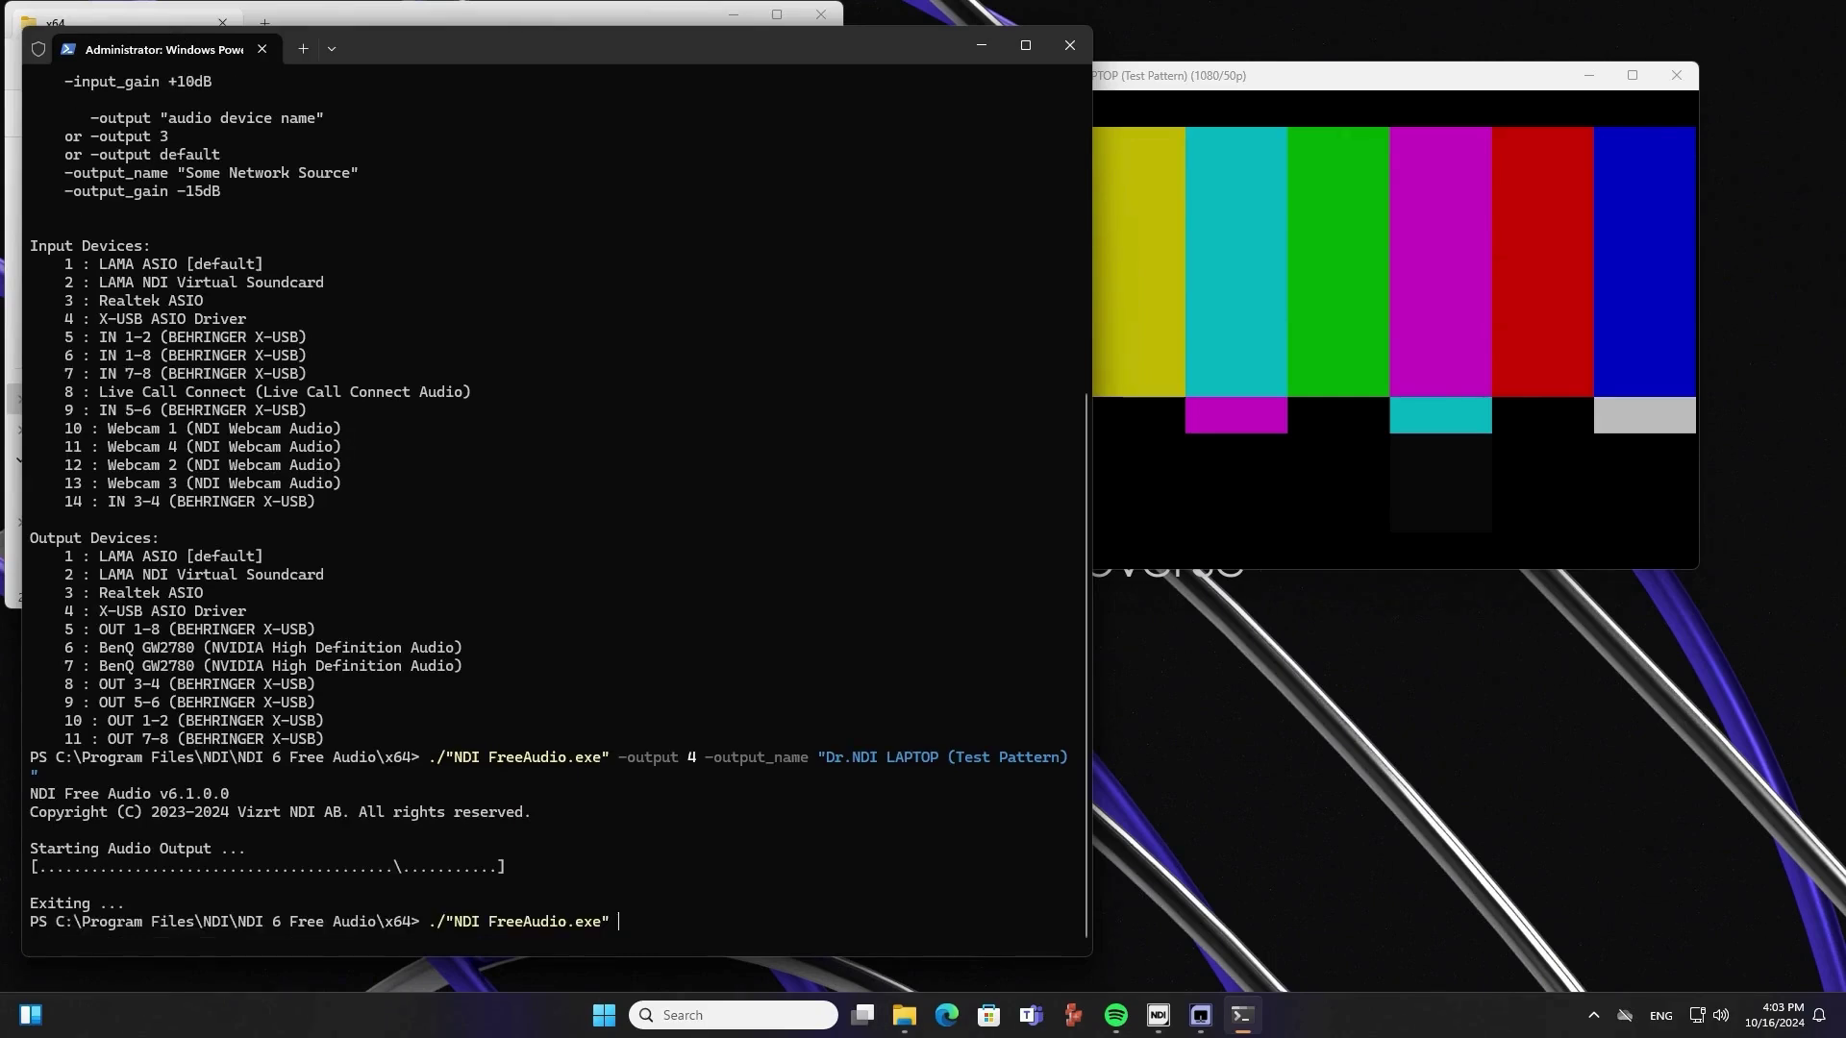
{"action": "type", "text": "-input 4 -input_name \"MIC IN"}
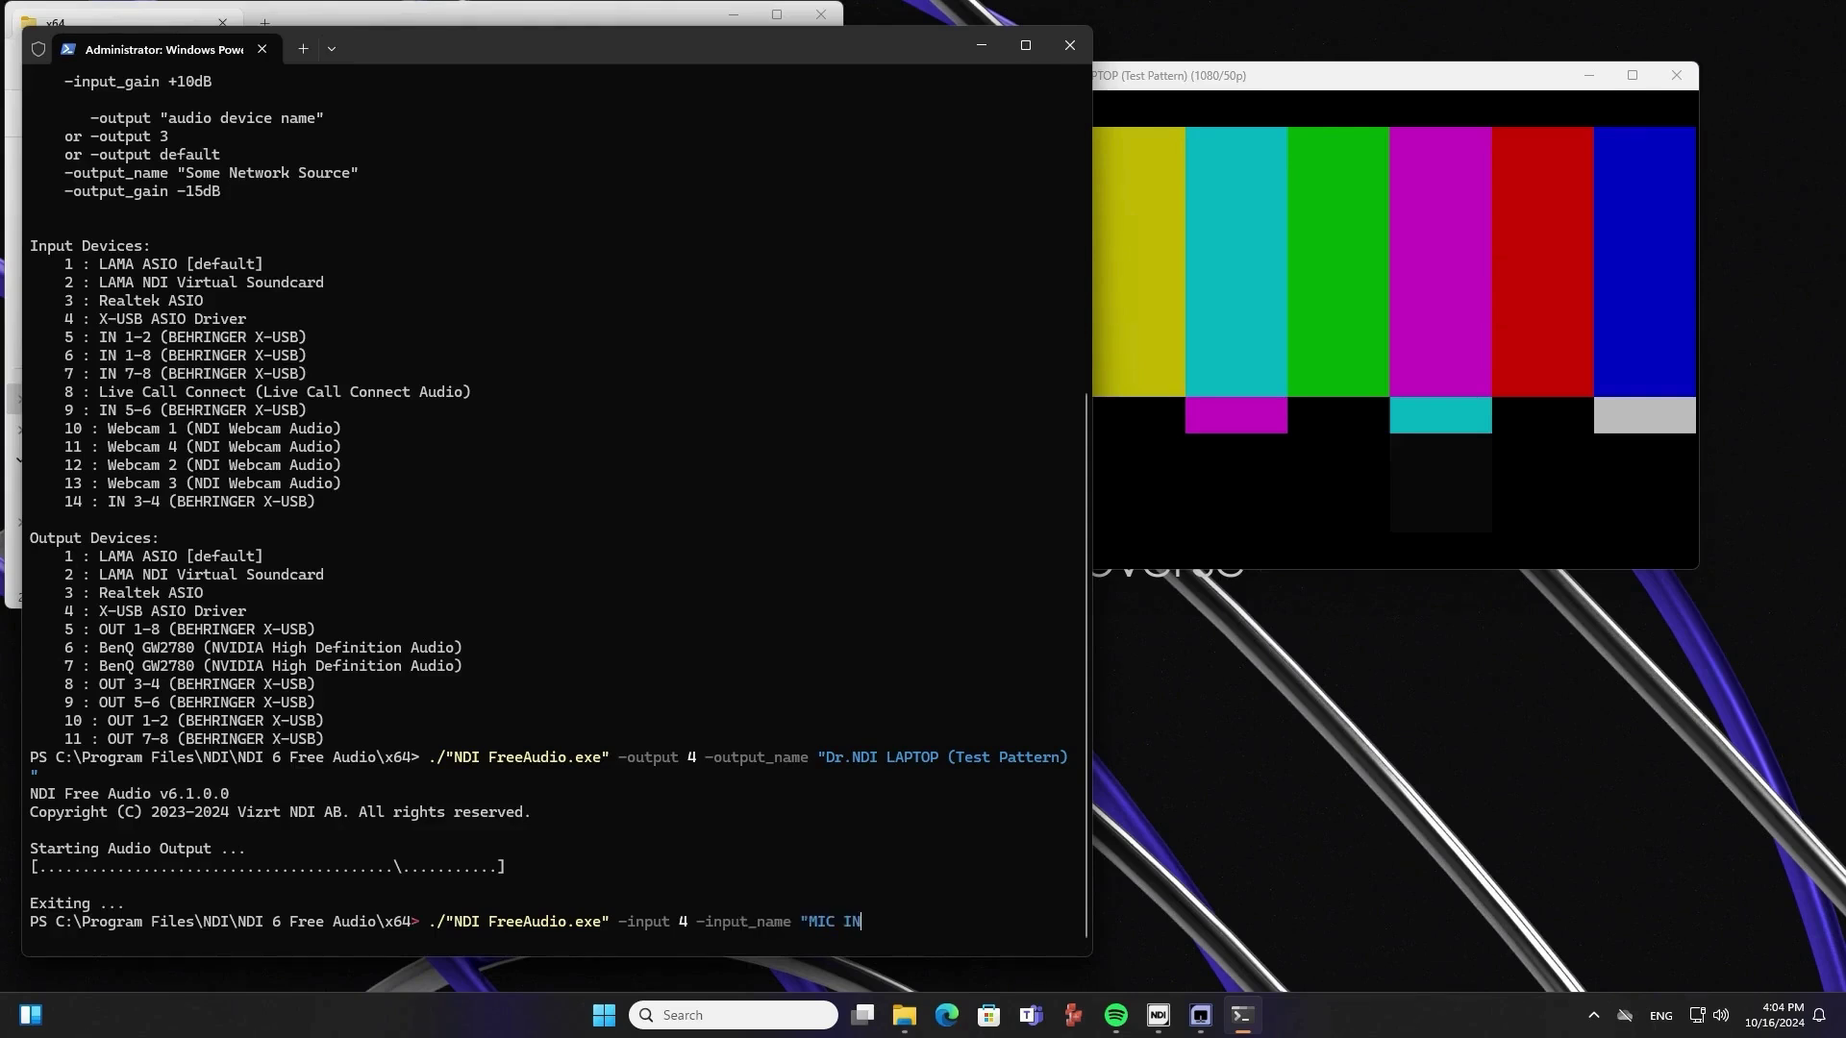
{"action": "type", "text": "\""}
{"action": "key", "text": "Return"}
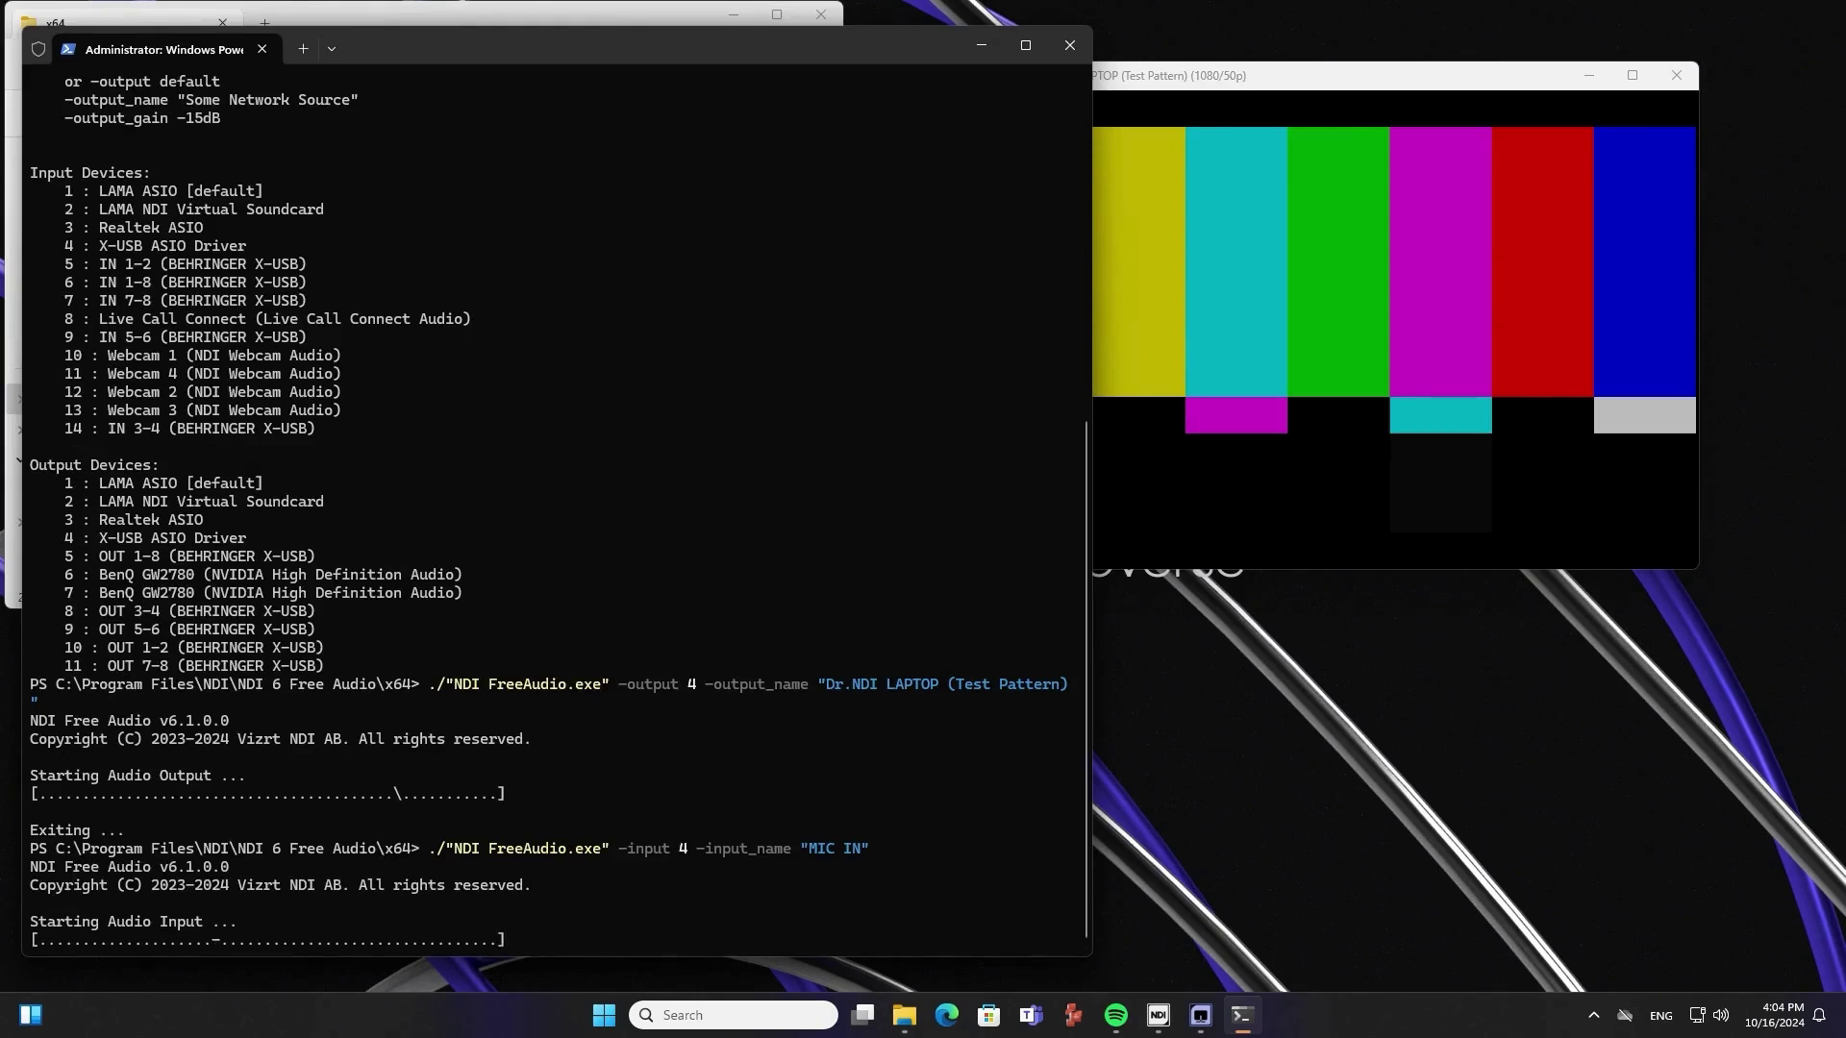
- Select the DR.NDI WORKSTATION (MIC IN) source in the Studio Monitor viewer
{"action": "left_click", "coordinate": [1139, 287]}
{"action": "right_click", "coordinate": [1140, 286]}
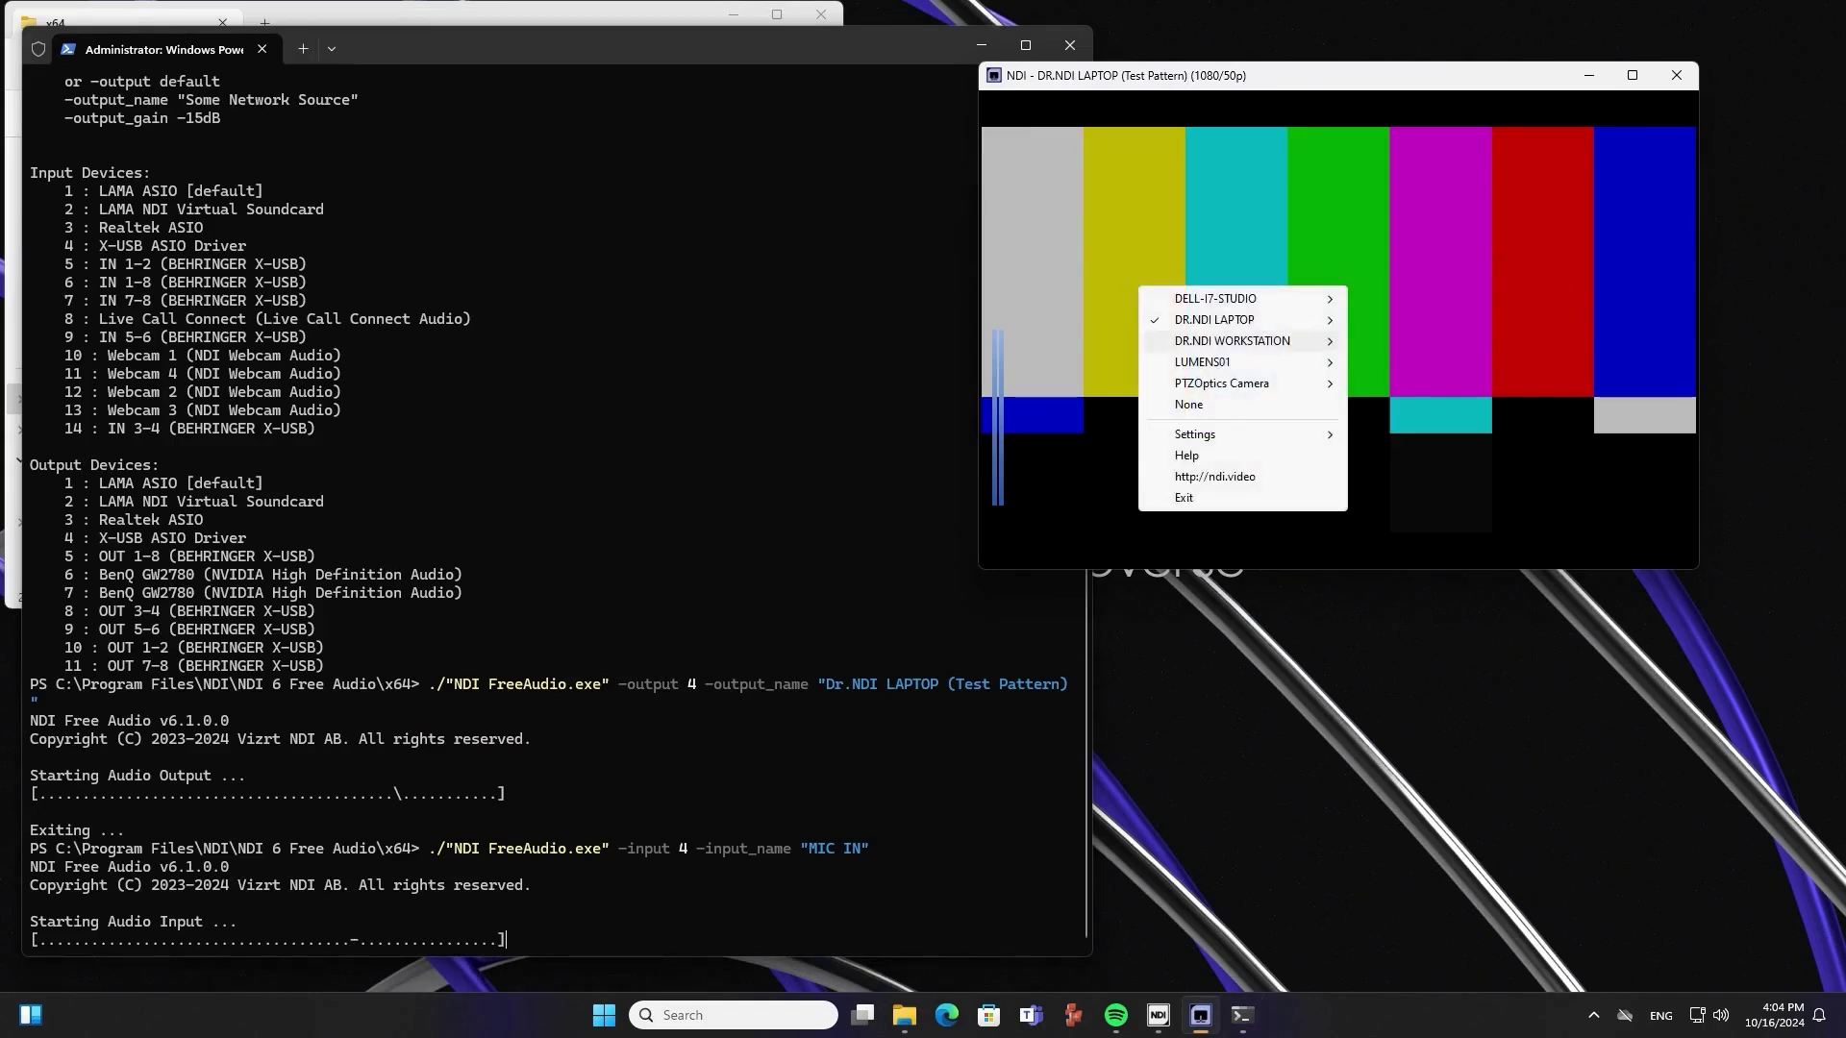
{"action": "key", "text": "Right"}
{"action": "key", "text": "Return"}
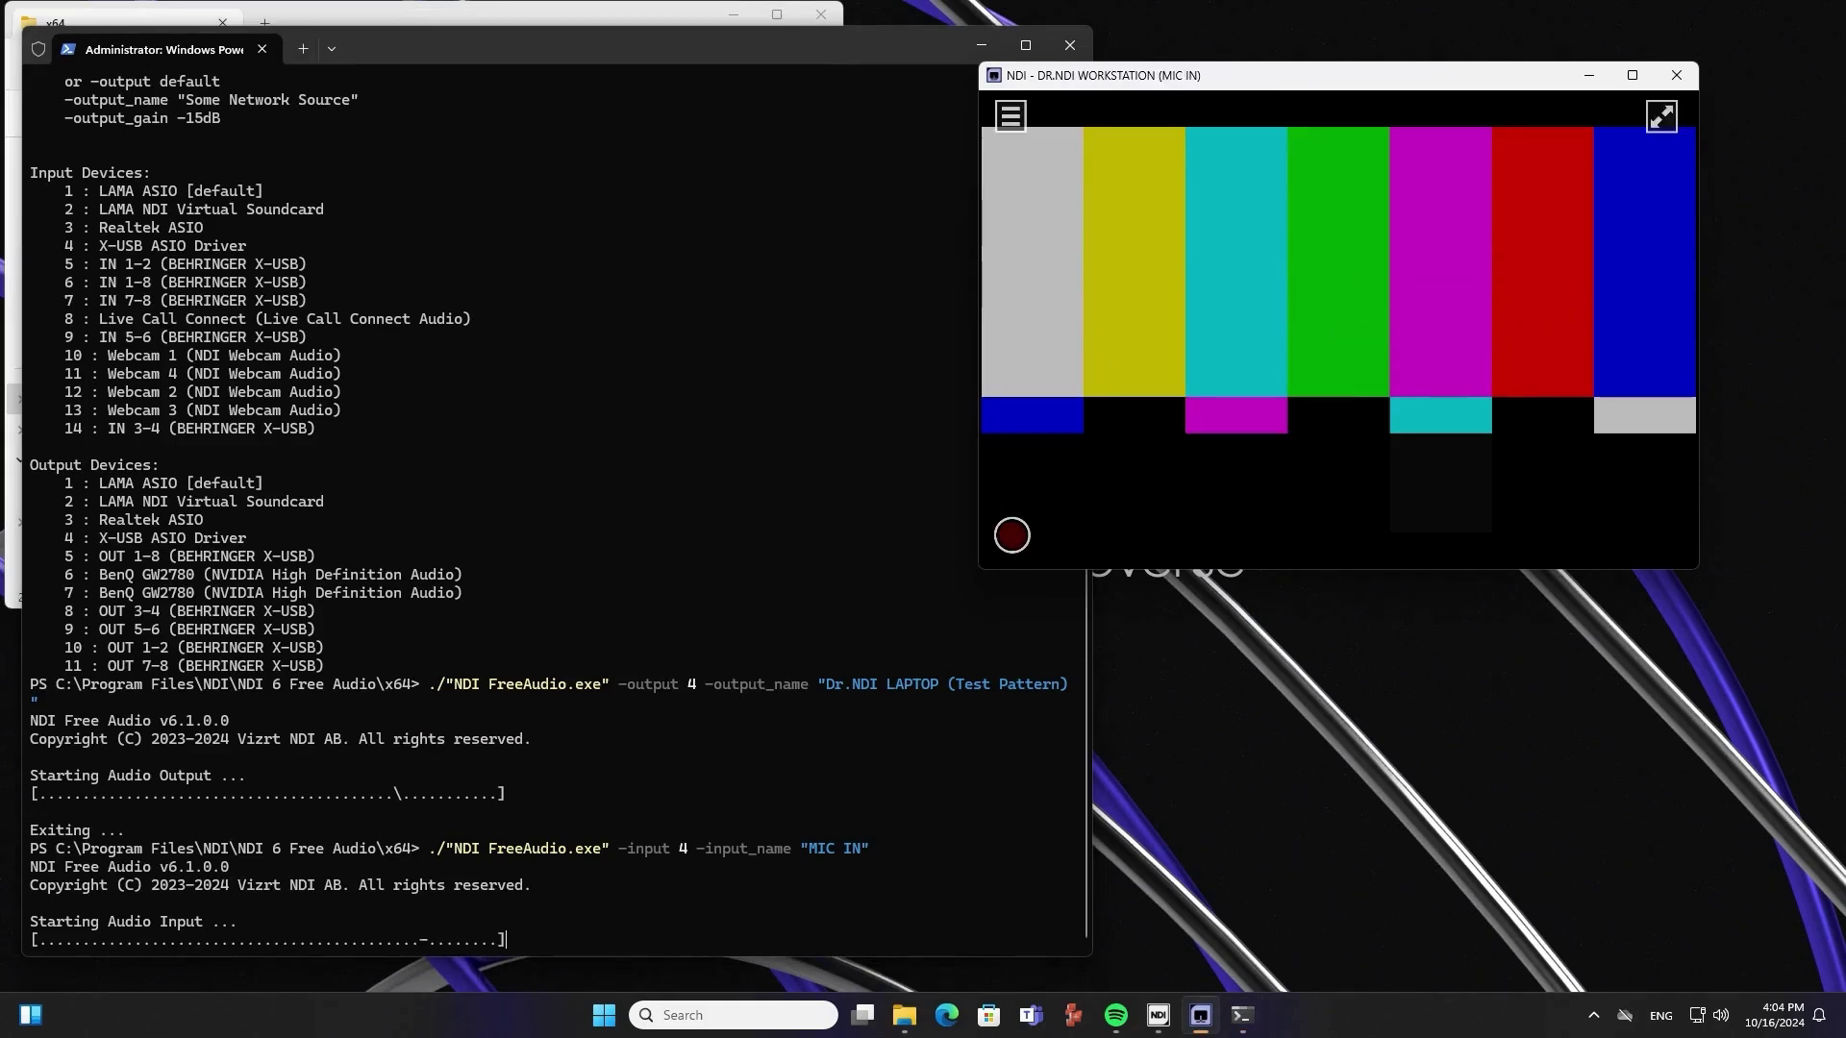